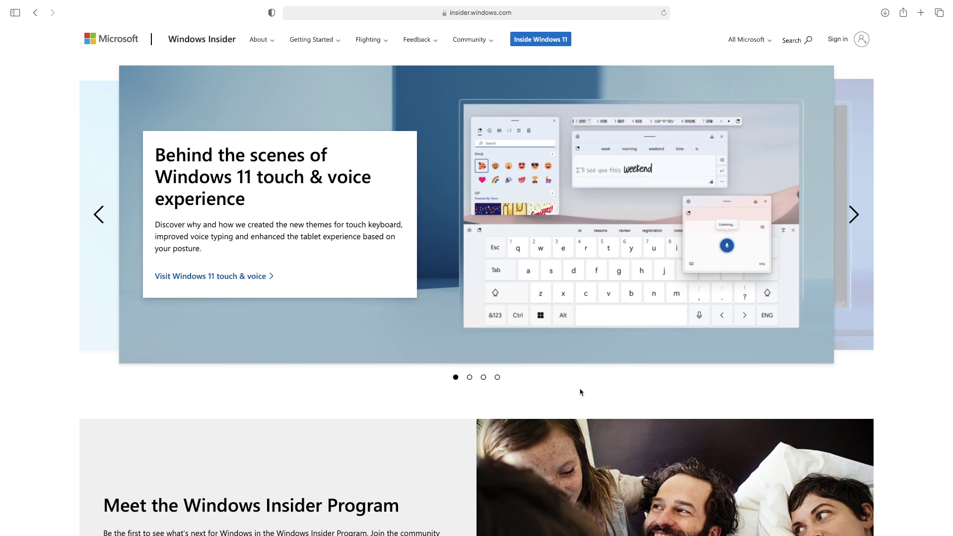
# Step: Start Windows Insider registration and create a new Microsoft account with the user's e-mail address
pyautogui.scroll(-5, 581, 392)
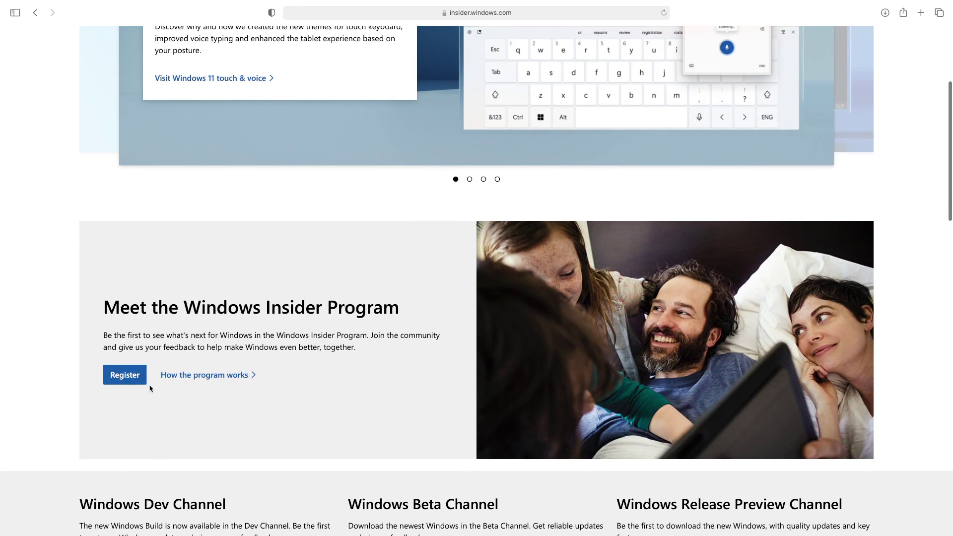
pyautogui.click(126, 377)
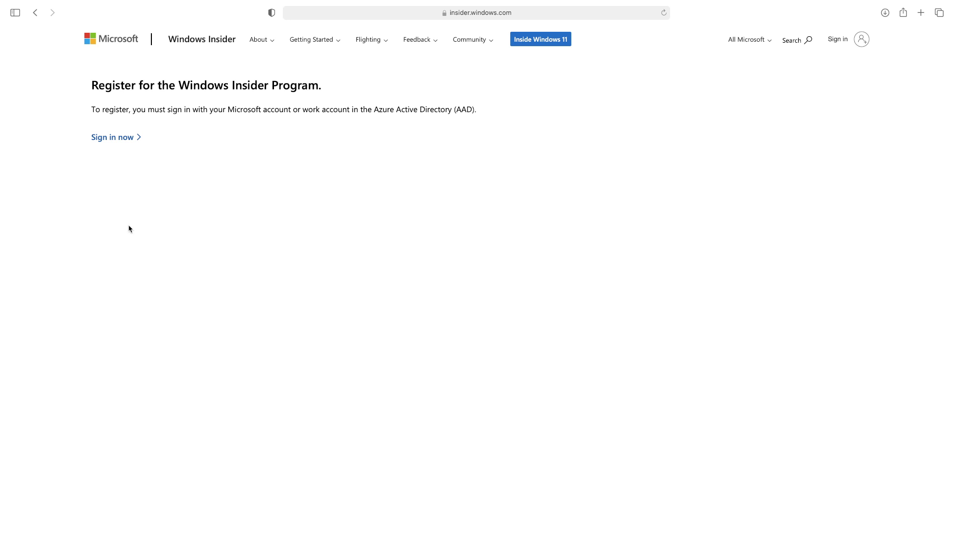
pyautogui.click(125, 142)
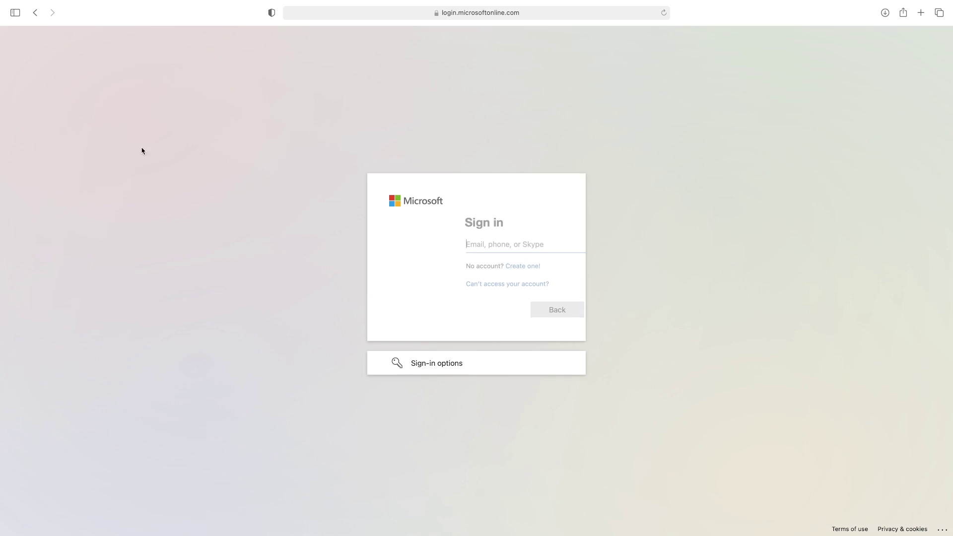
pyautogui.click(448, 268)
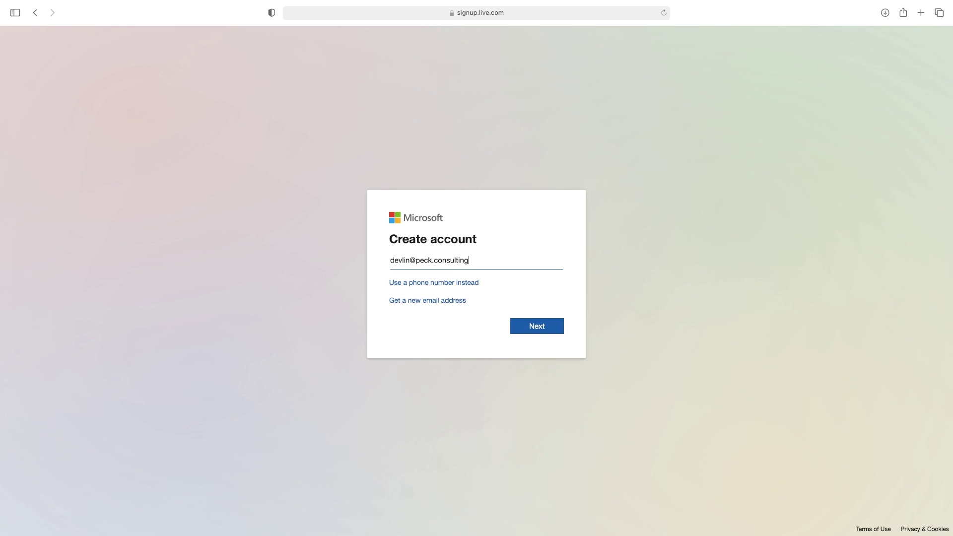
pyautogui.press('Return')
pyautogui.press('Return')
# Step: Enter the account's birth date, accept the Insider Program agreement and complete registration
pyautogui.click(475, 333)
pyautogui.click(528, 330)
pyautogui.click(536, 360)
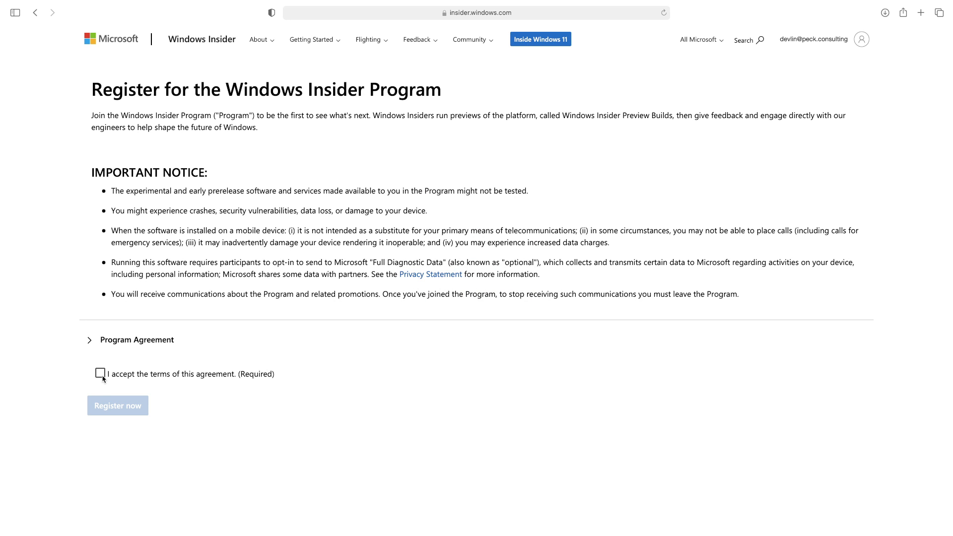
pyautogui.click(100, 375)
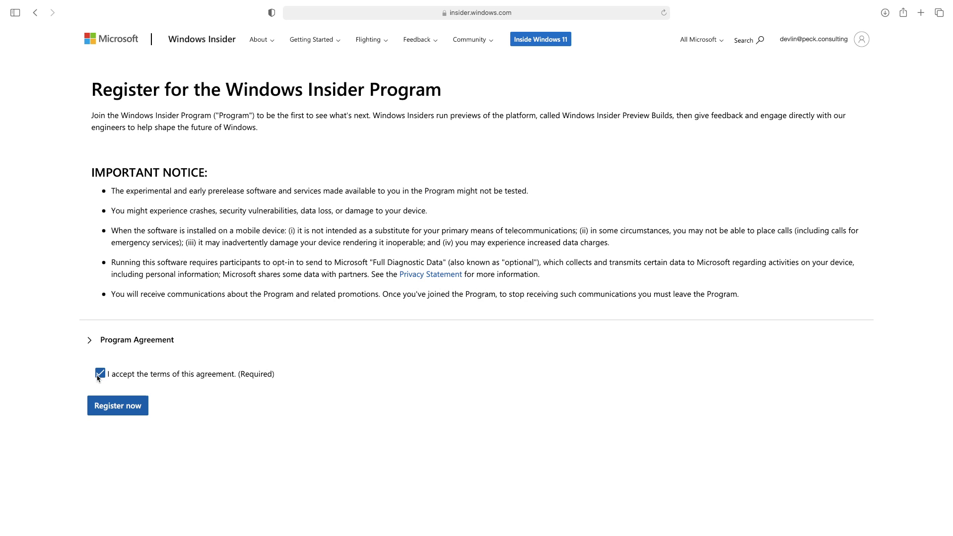
pyautogui.click(121, 408)
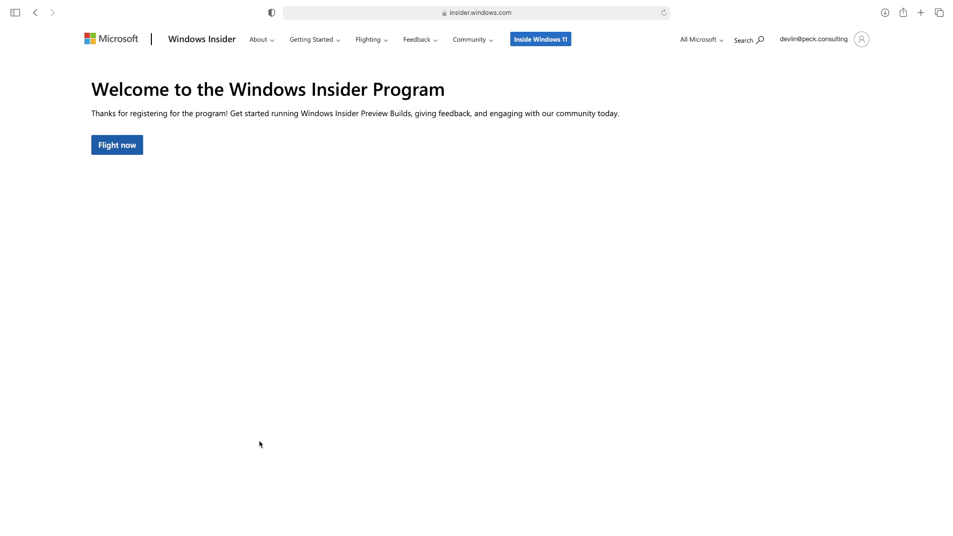
pyautogui.click(124, 149)
# Step: In a new tab, go to parallels.com and download the Parallels Desktop free trial, allowing downloads
pyautogui.click(920, 13)
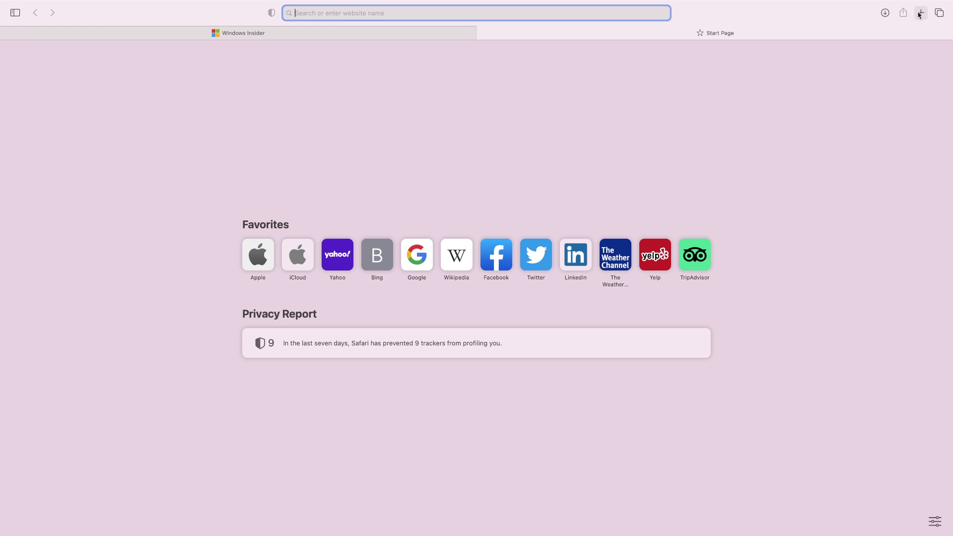
pyautogui.write('parallels.')
pyautogui.press('Return')
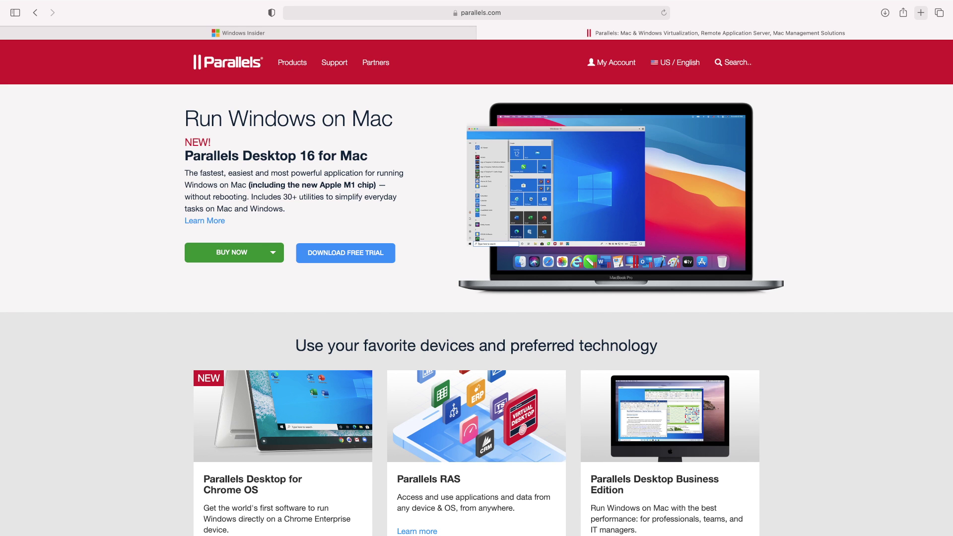
pyautogui.click(365, 260)
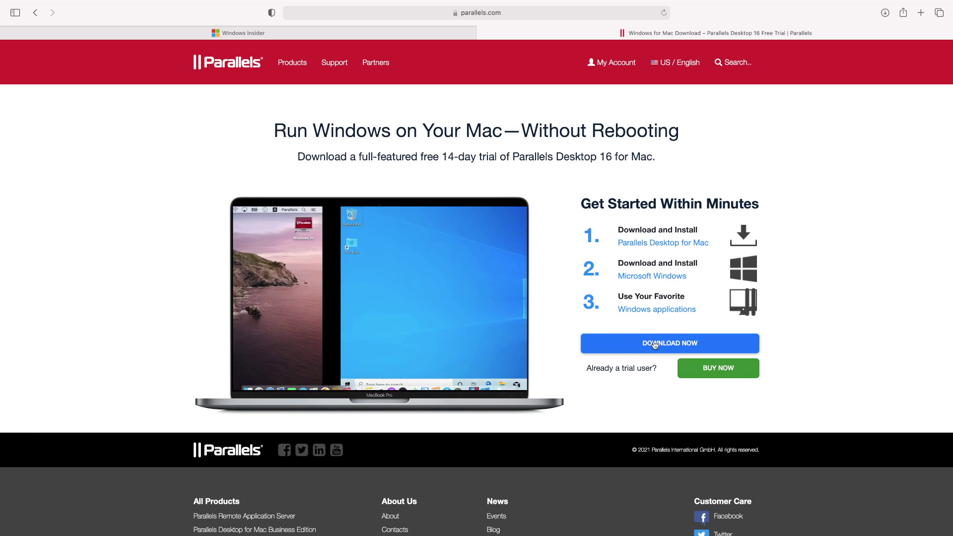
pyautogui.click(654, 346)
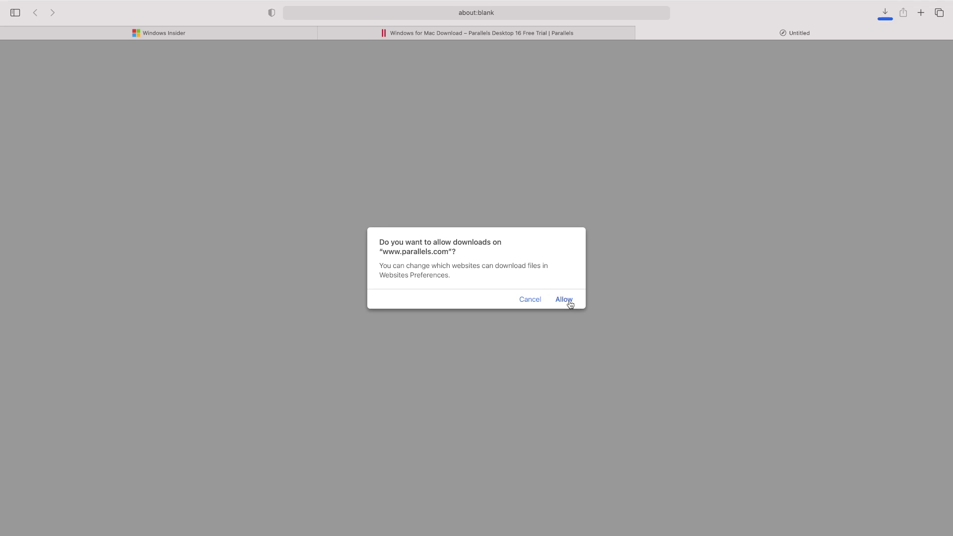
pyautogui.click(564, 299)
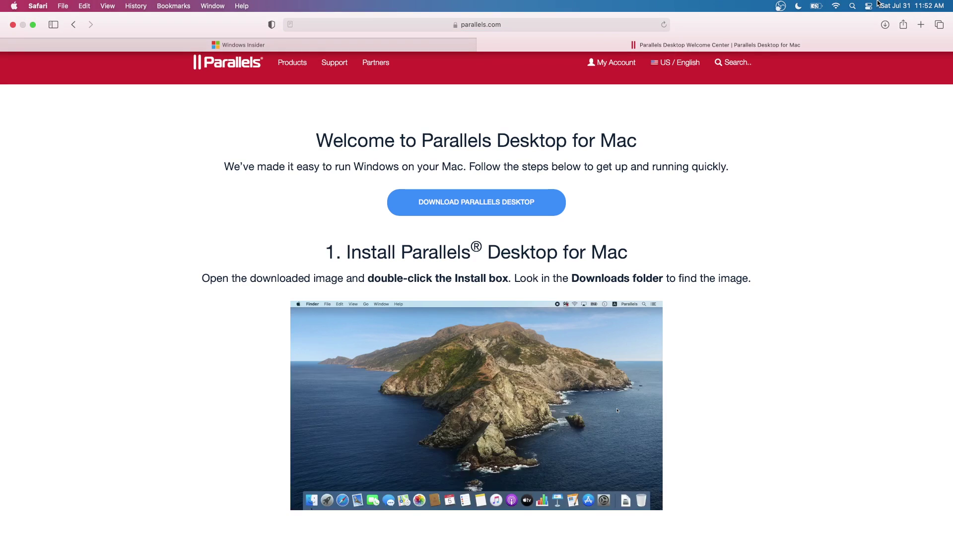
# Step: Launch the installer from the Install Parallels Desktop disk image in Downloads
pyautogui.click(33, 25)
pyautogui.click(862, 513)
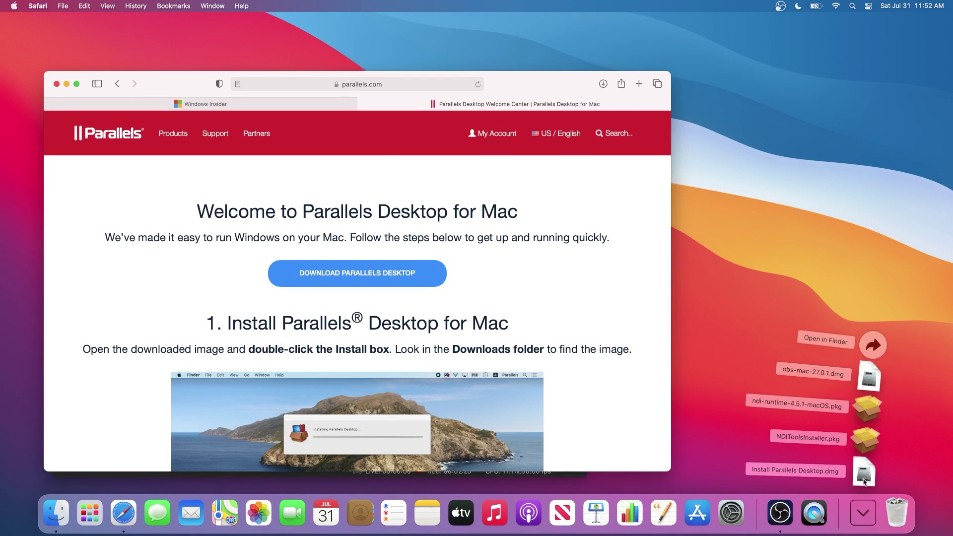
pyautogui.click(864, 477)
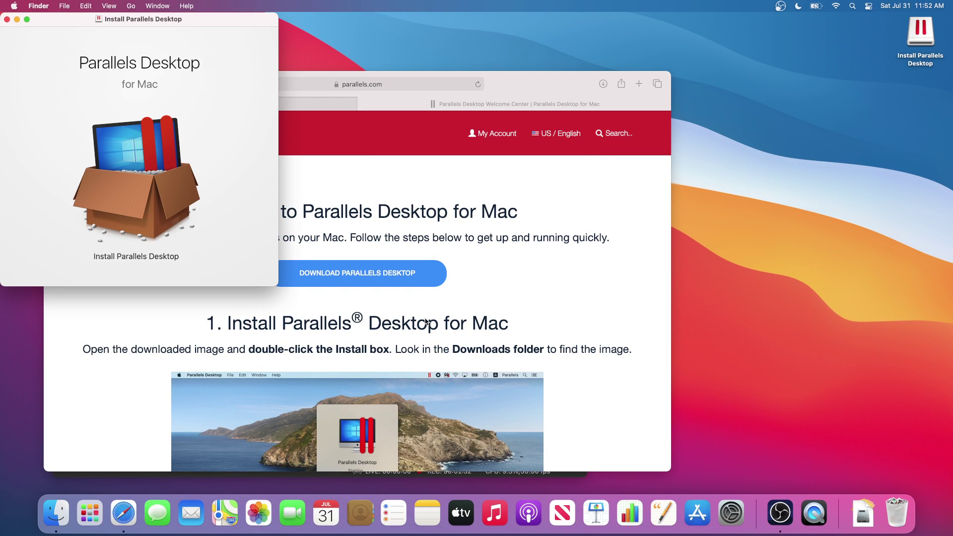
pyautogui.doubleClick(165, 199)
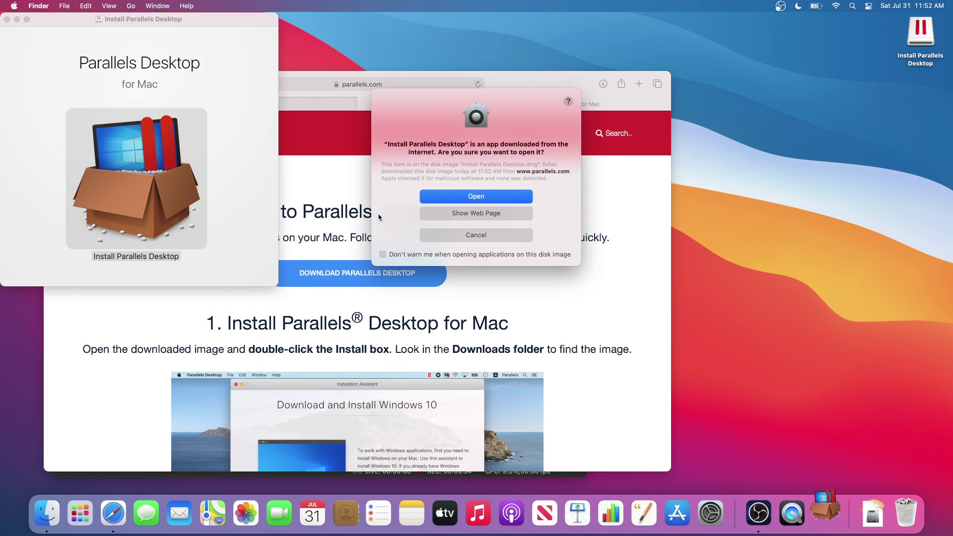
pyautogui.click(485, 195)
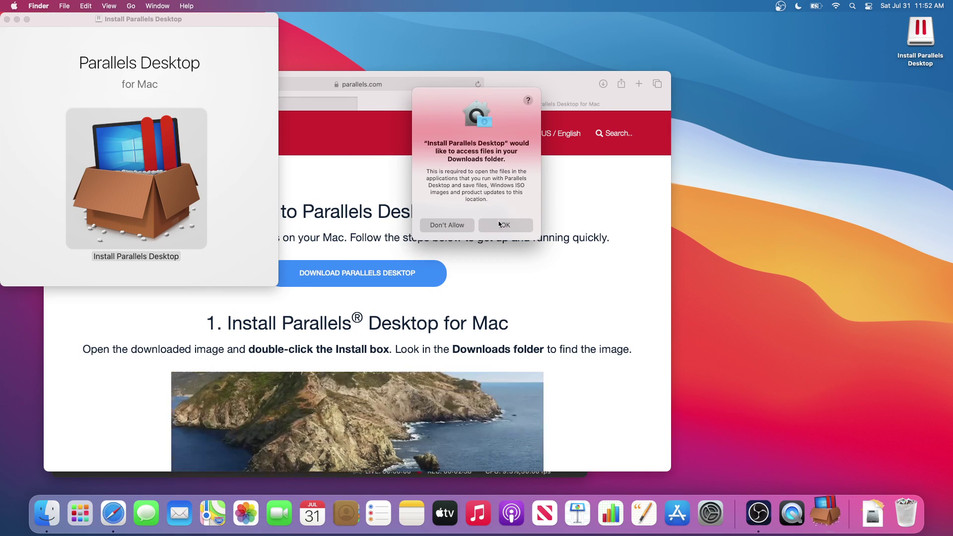
pyautogui.click(499, 222)
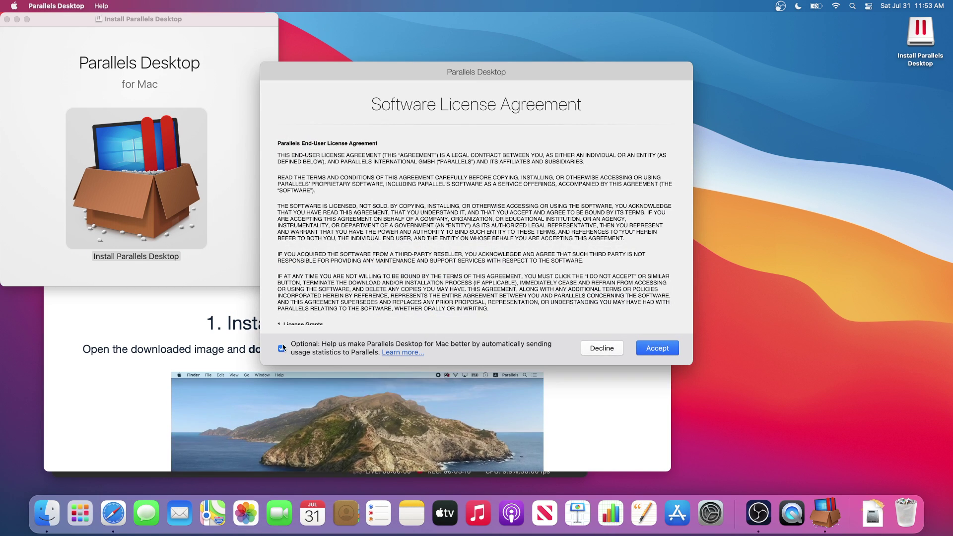
# Step: Toggle usage statistics sharing and grant Parallels access to Desktop, Documents and Downloads
pyautogui.click(282, 348)
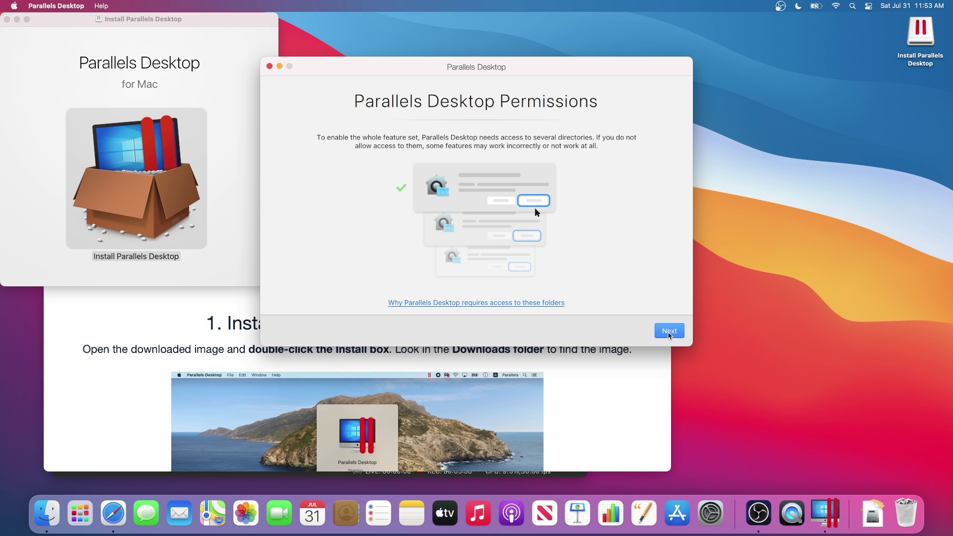
pyautogui.click(668, 331)
pyautogui.click(511, 214)
pyautogui.click(512, 215)
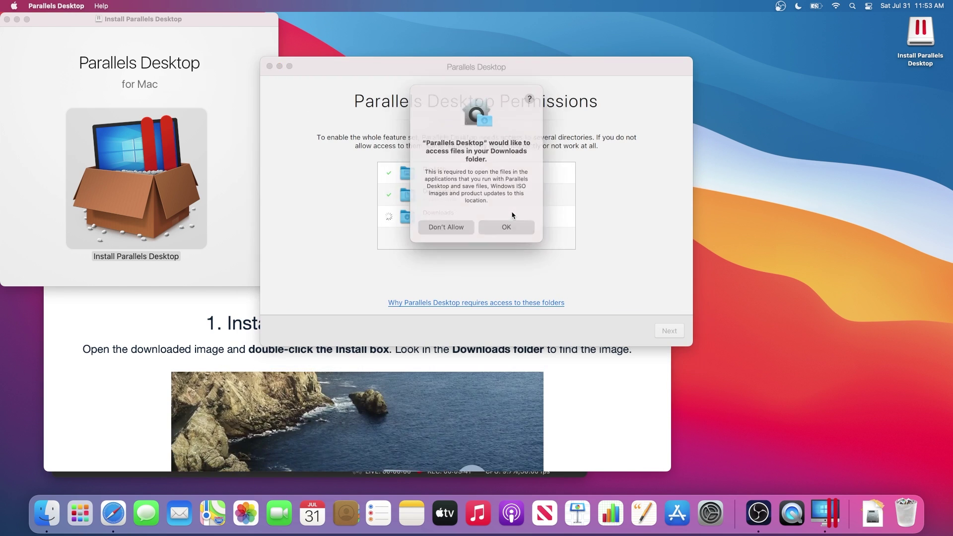
pyautogui.click(512, 215)
pyautogui.click(669, 332)
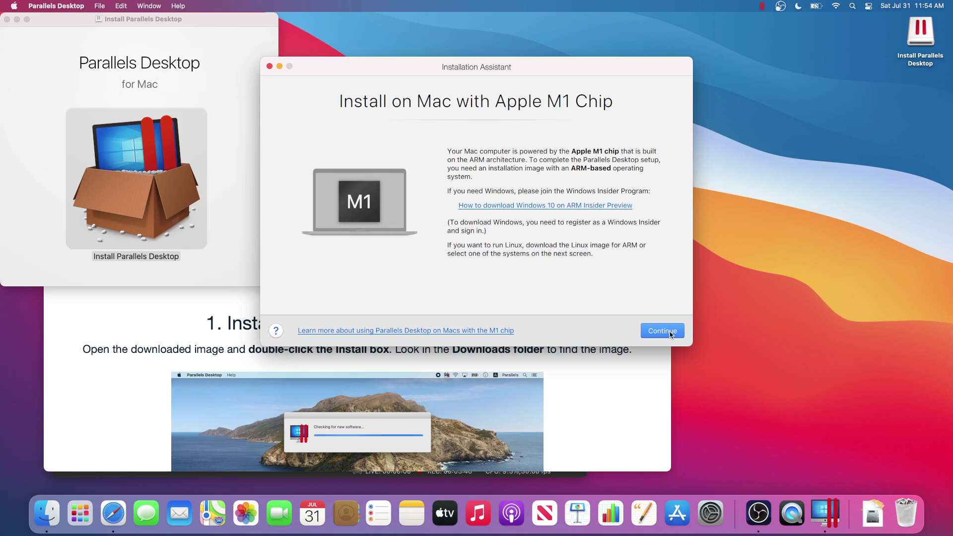
# Step: Open the 'How to download Windows 10 on ARM' guide and follow its Insider Preview Downloads link
pyautogui.click(590, 206)
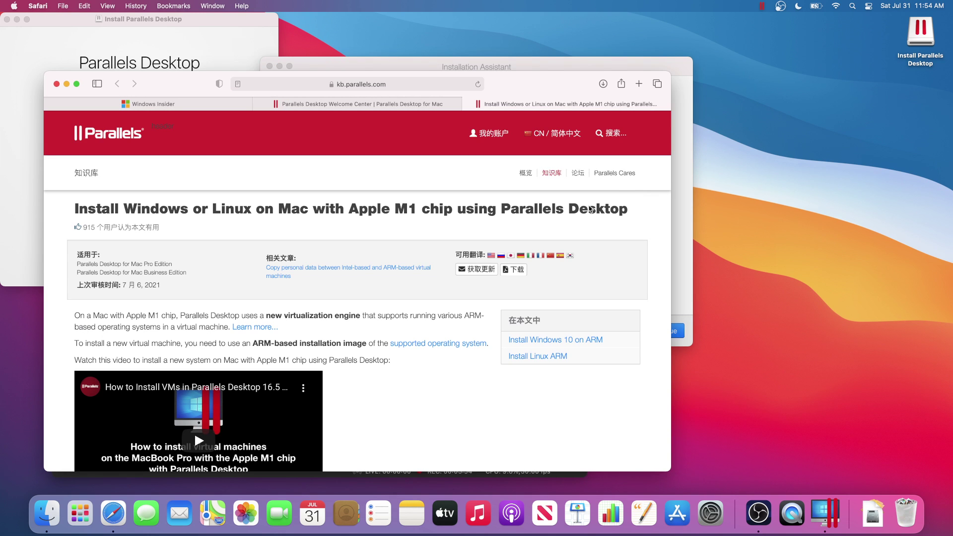
pyautogui.scroll(-5, 468, 209)
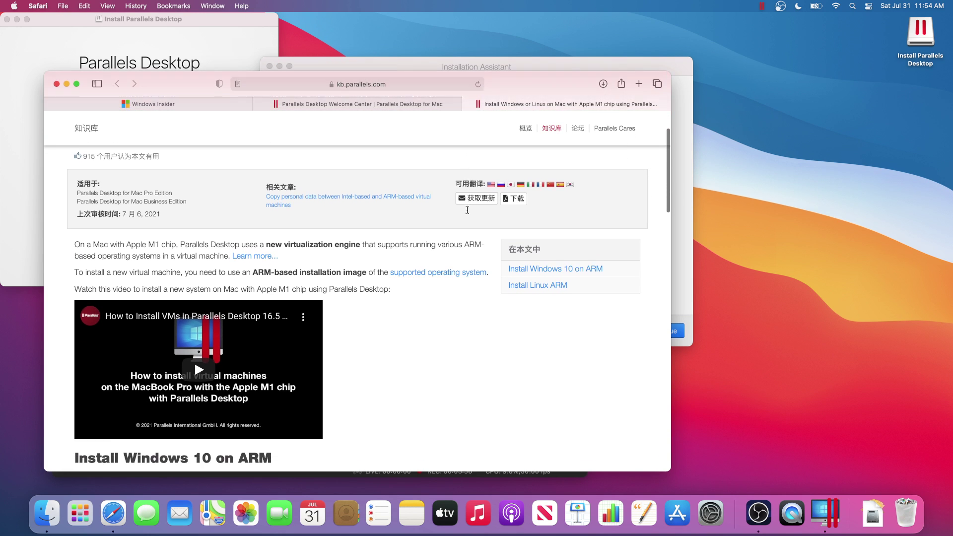
pyautogui.scroll(-6, 468, 214)
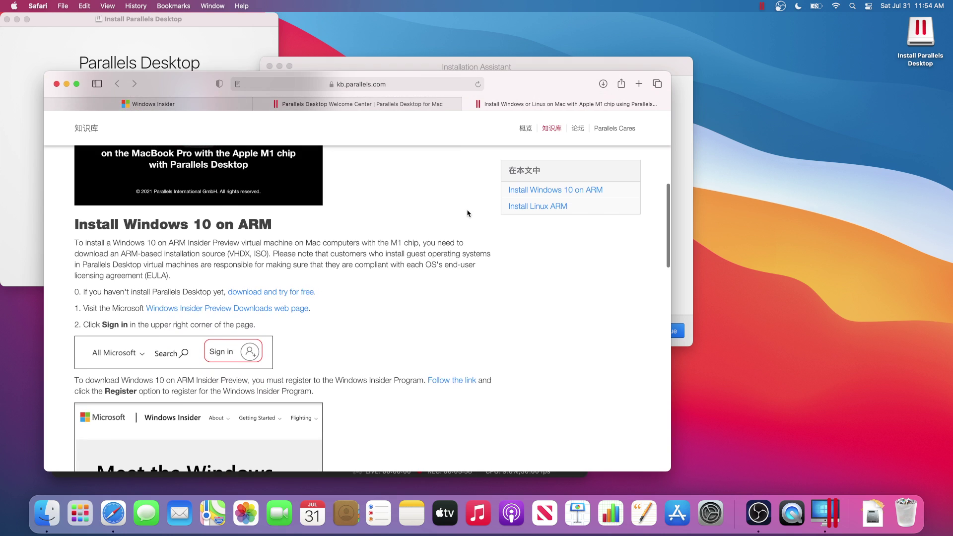
pyautogui.scroll(-2, 467, 214)
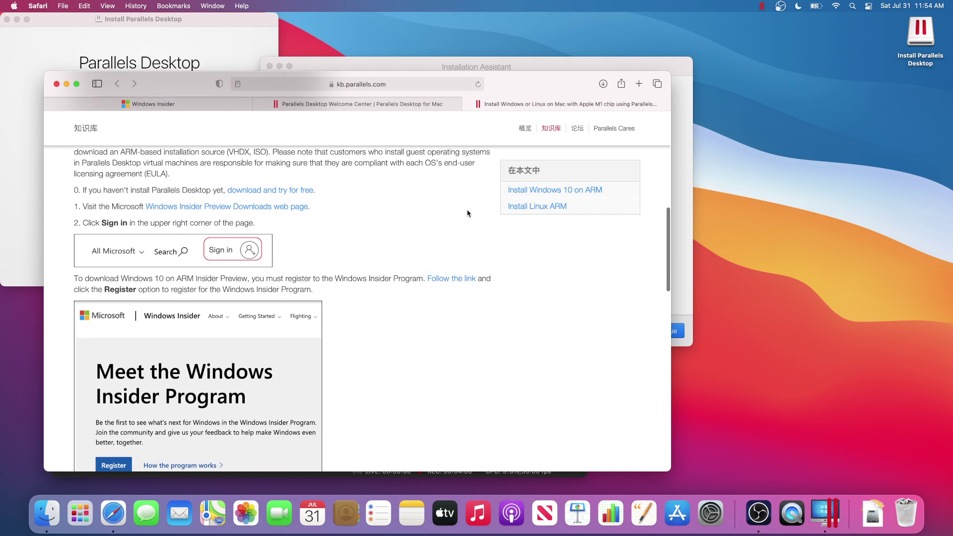
pyautogui.click(298, 209)
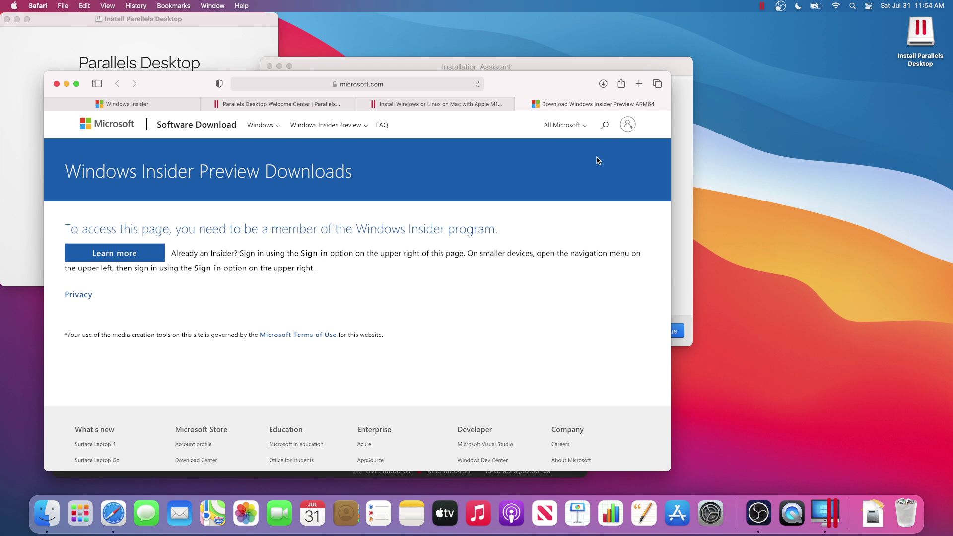
# Step: Sign in with the personal Microsoft account and password, staying signed in and declining extra offers
pyautogui.click(627, 124)
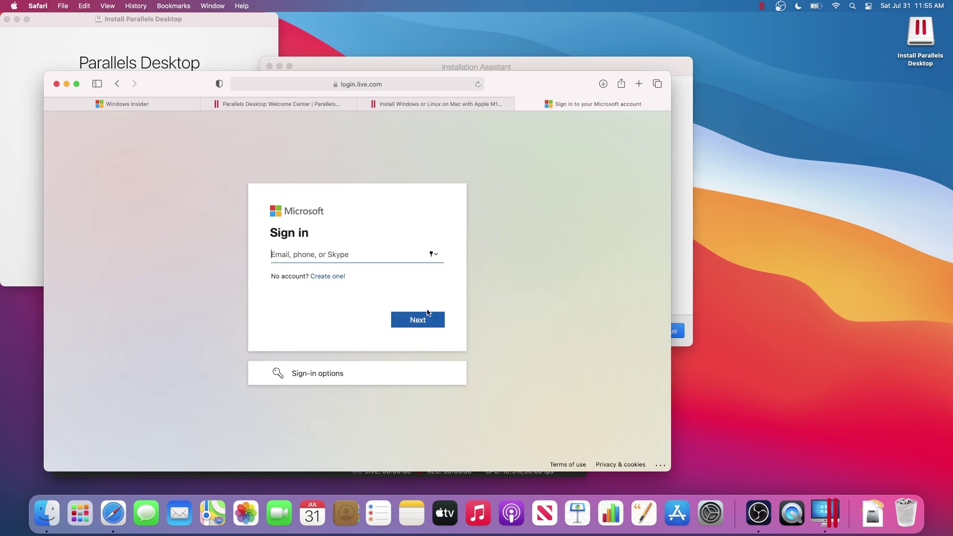
pyautogui.press('Return')
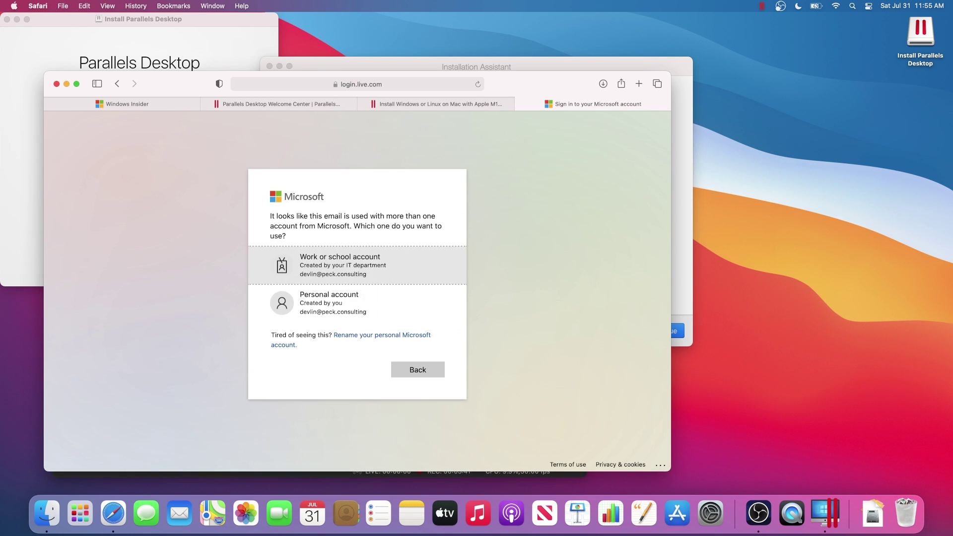
pyautogui.click(404, 310)
pyautogui.write('•••••')
pyautogui.click(397, 348)
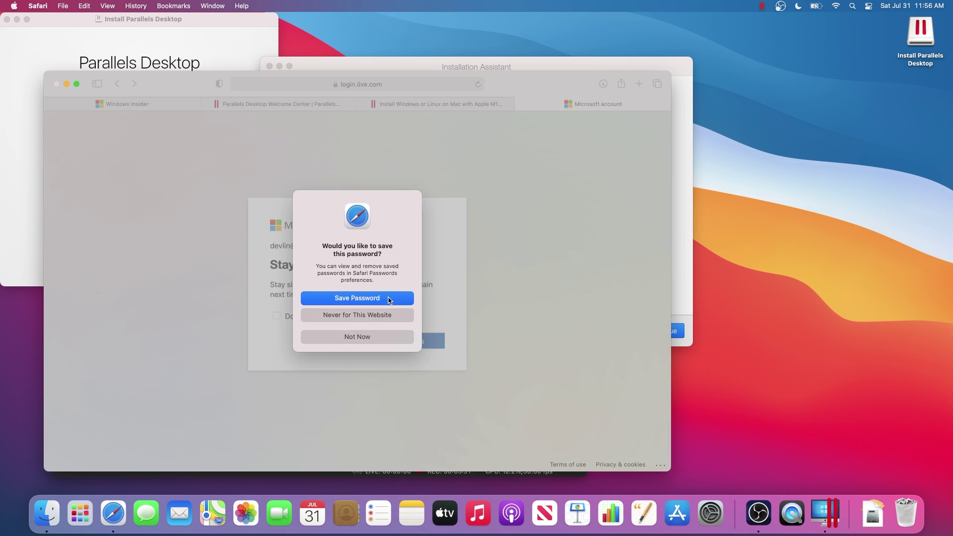
pyautogui.click(390, 300)
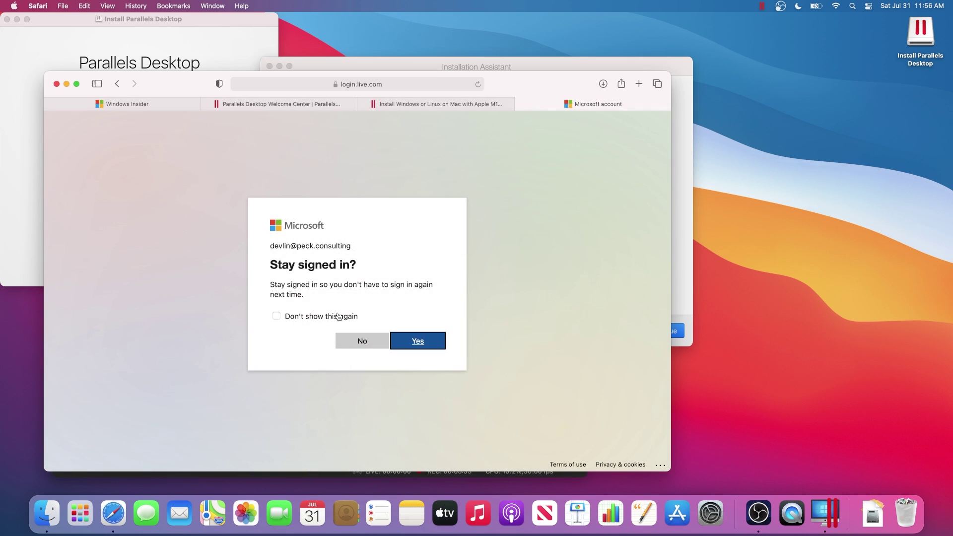
pyautogui.click(419, 341)
pyautogui.click(288, 369)
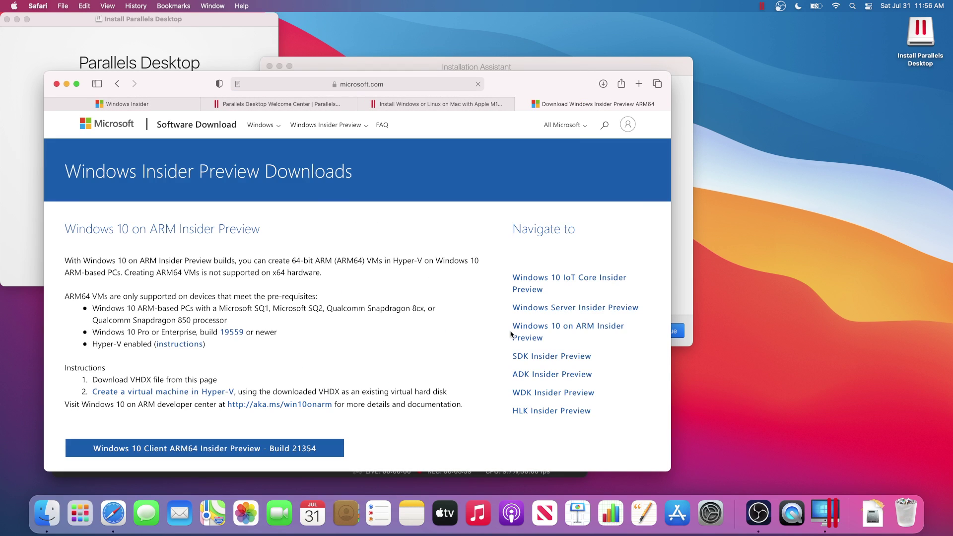
# Step: Download Windows 10 Client ARM64 Insider Preview Build 21354, allowing microsoft.com downloads
pyautogui.scroll(-2, 451, 353)
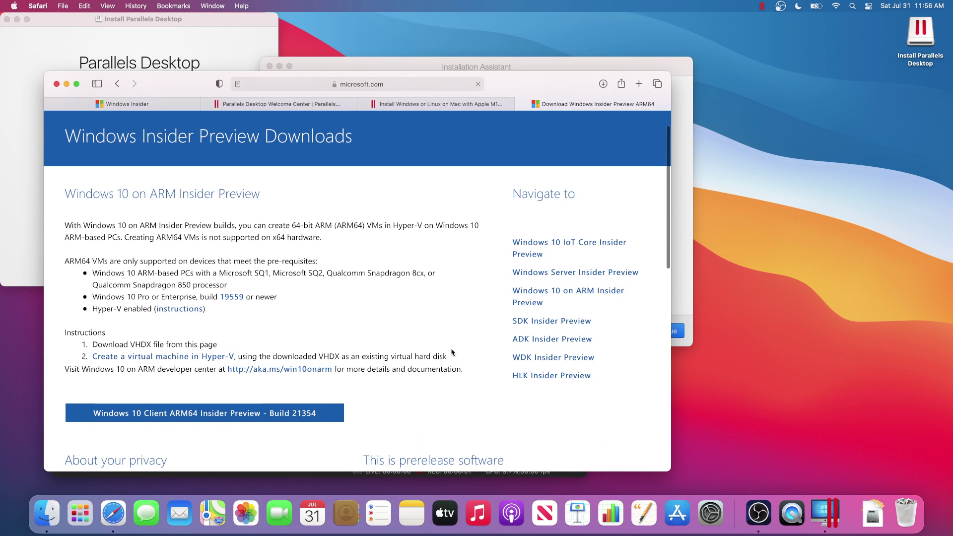
pyautogui.click(323, 418)
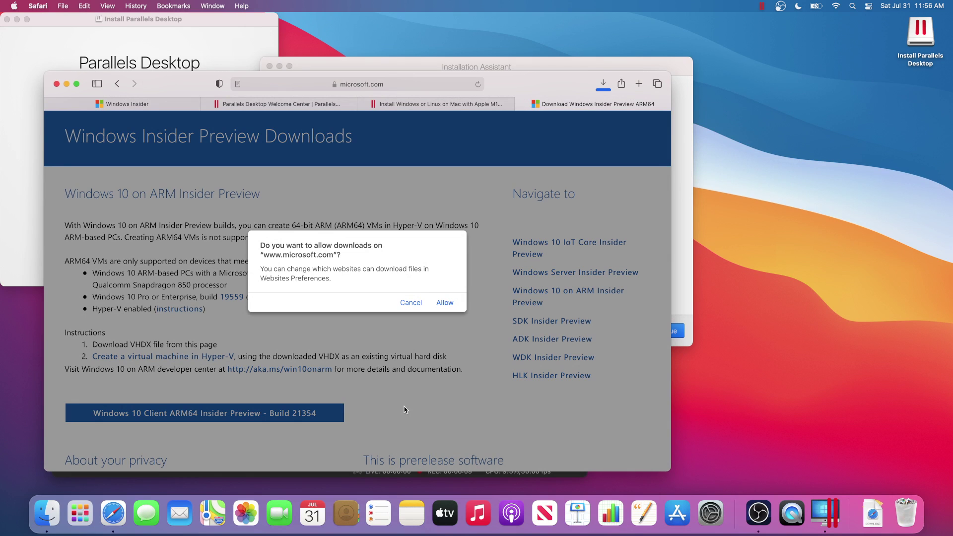
pyautogui.click(444, 303)
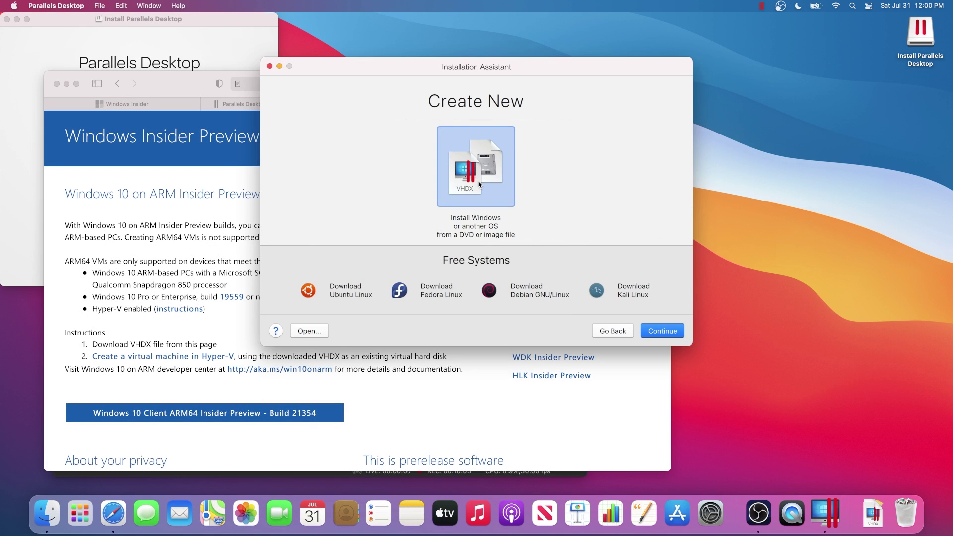
# Step: Choose to install Windows from an image file and select the Windows 10 ARM VHDX in Downloads
pyautogui.click(675, 337)
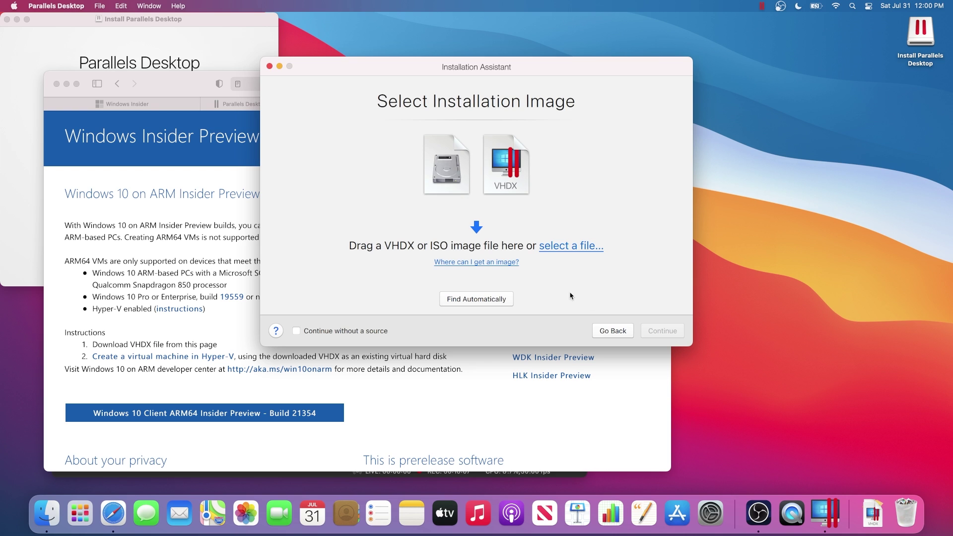
pyautogui.click(587, 249)
pyautogui.click(321, 170)
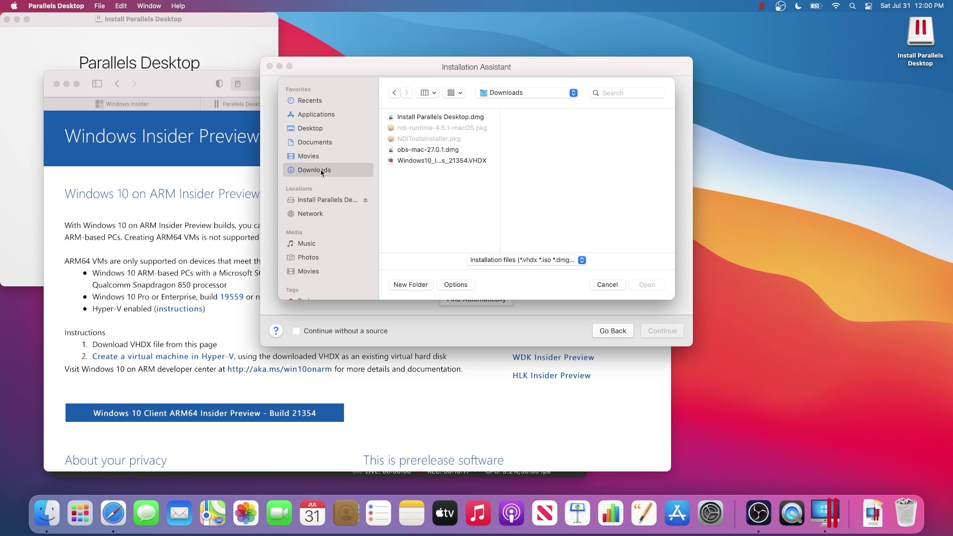
pyautogui.click(422, 160)
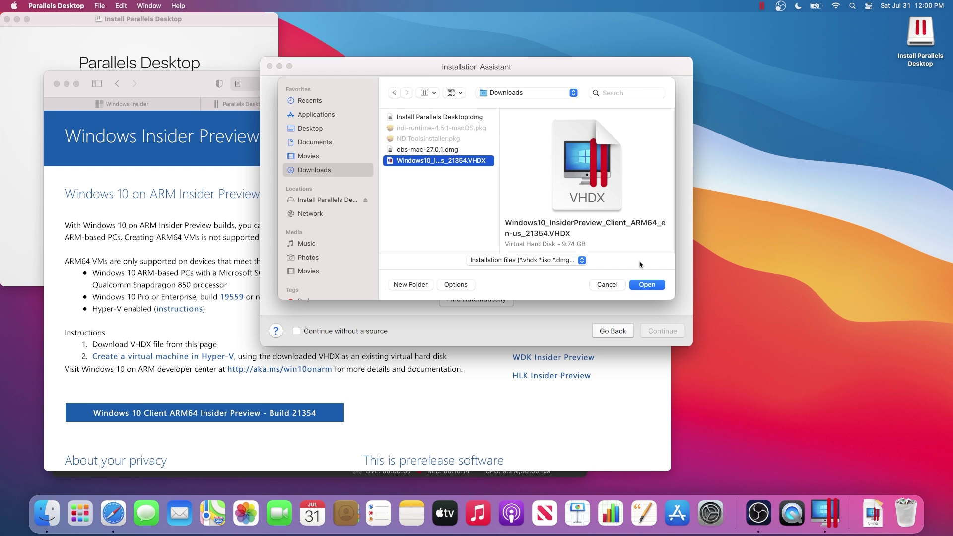
pyautogui.click(651, 287)
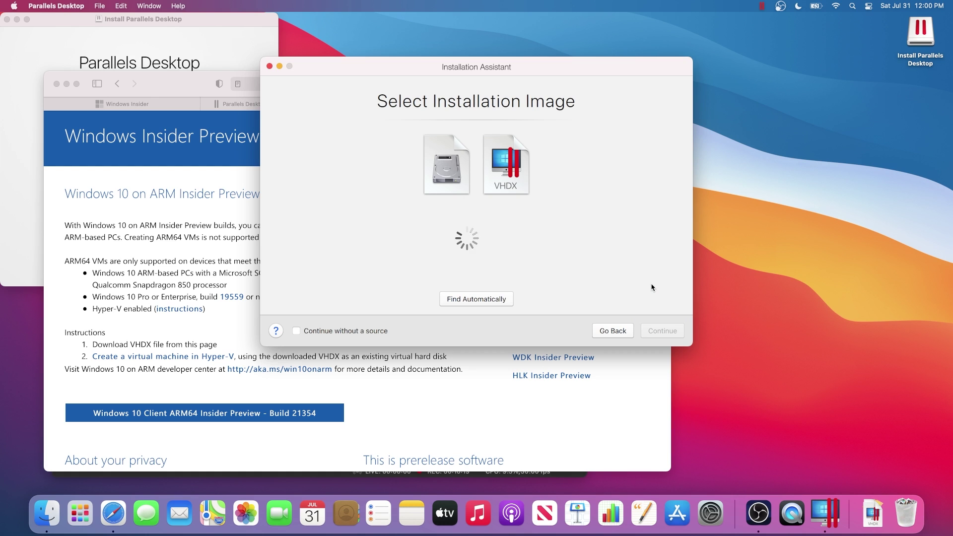
# Step: Keep Productivity as the main use and create the Windows 10 virtual machine
pyautogui.click(666, 330)
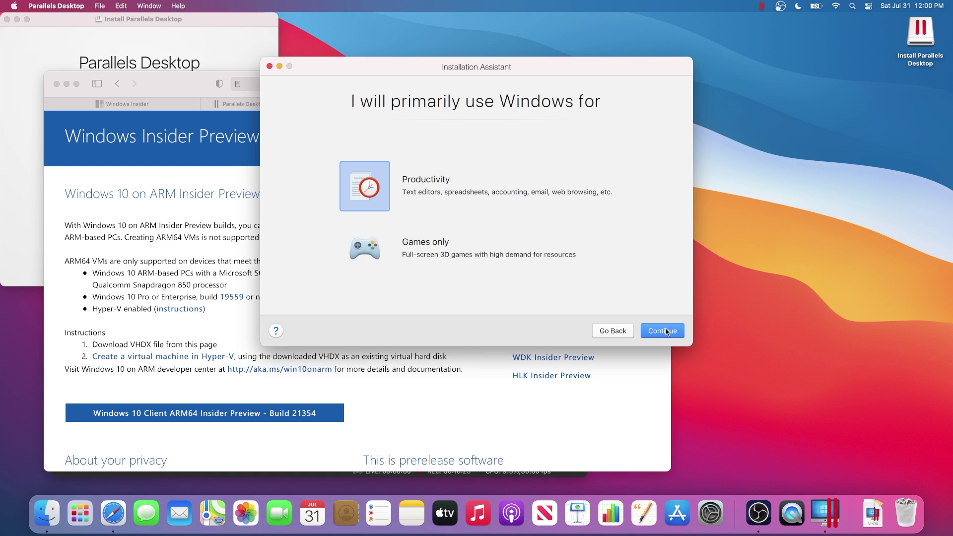
pyautogui.click(666, 330)
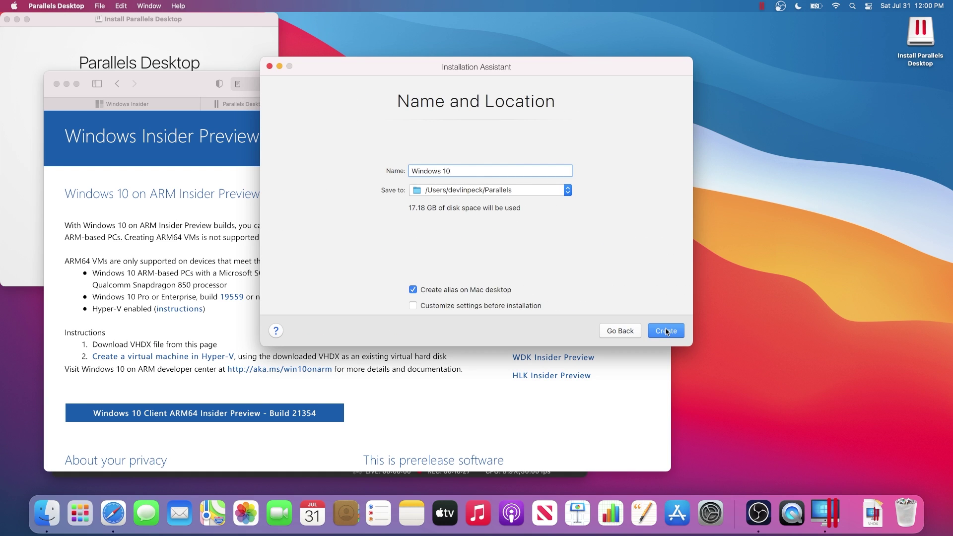
pyautogui.click(665, 331)
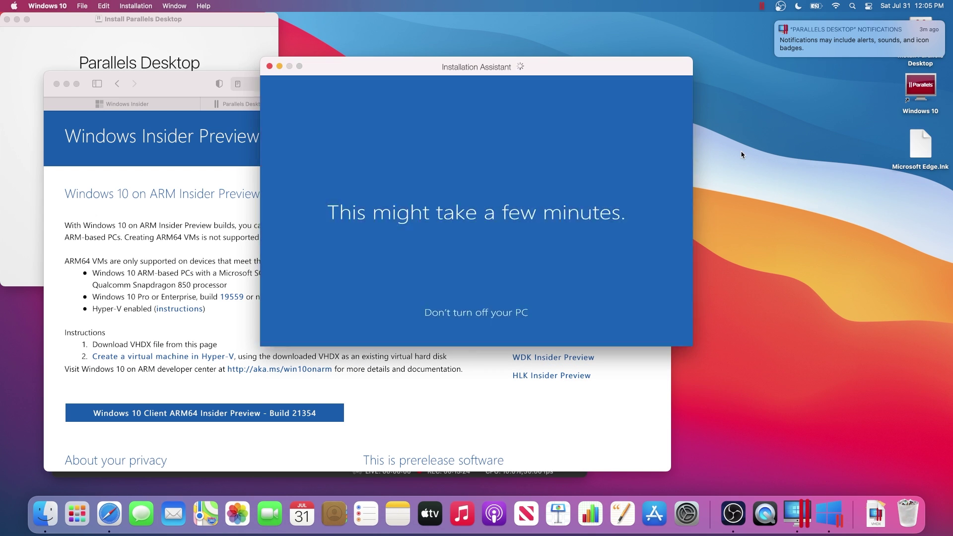
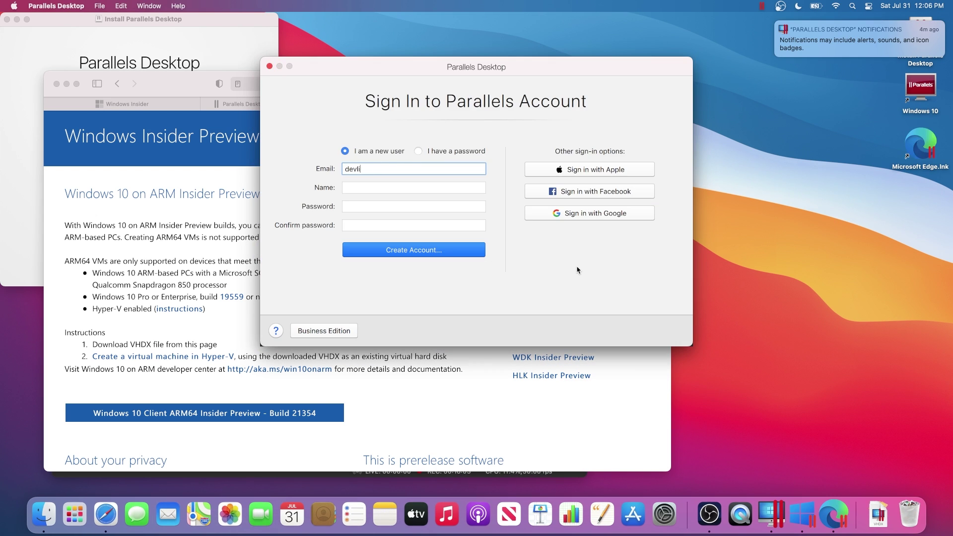
# Step: Create a Parallels account with the user's e-mail and name, then accept the data privacy notice
pyautogui.press('Tab')
pyautogui.write('Devlin')
pyautogui.press('Tab')
pyautogui.press('Tab')
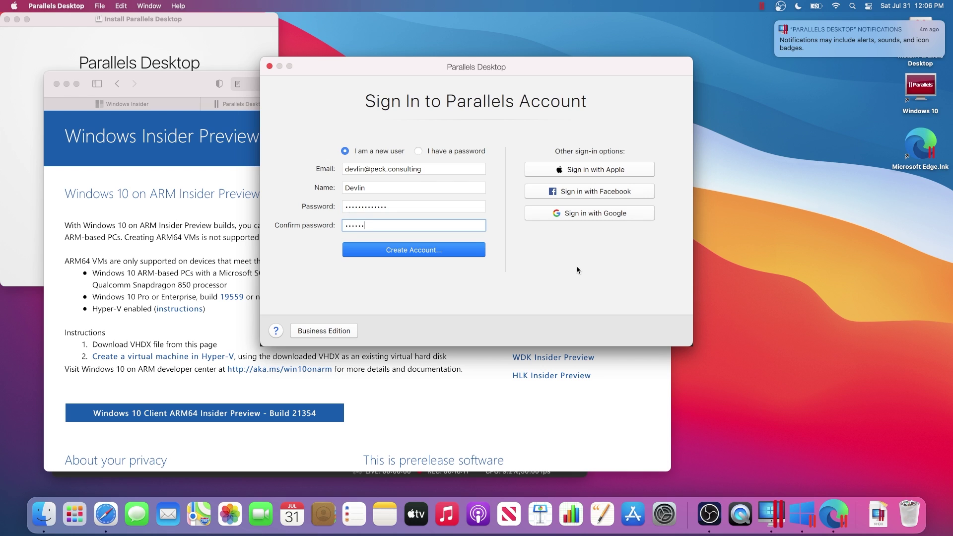
pyautogui.press('Return')
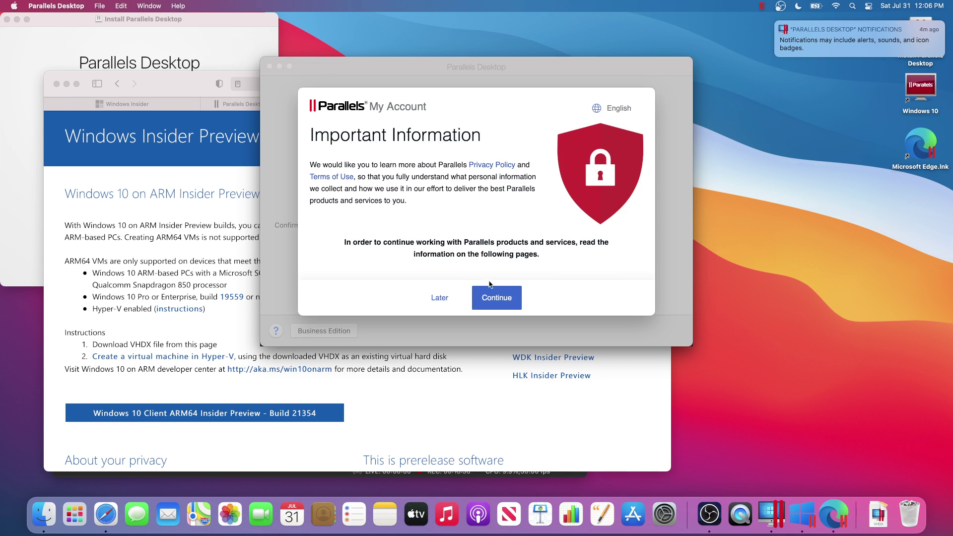
pyautogui.click(491, 293)
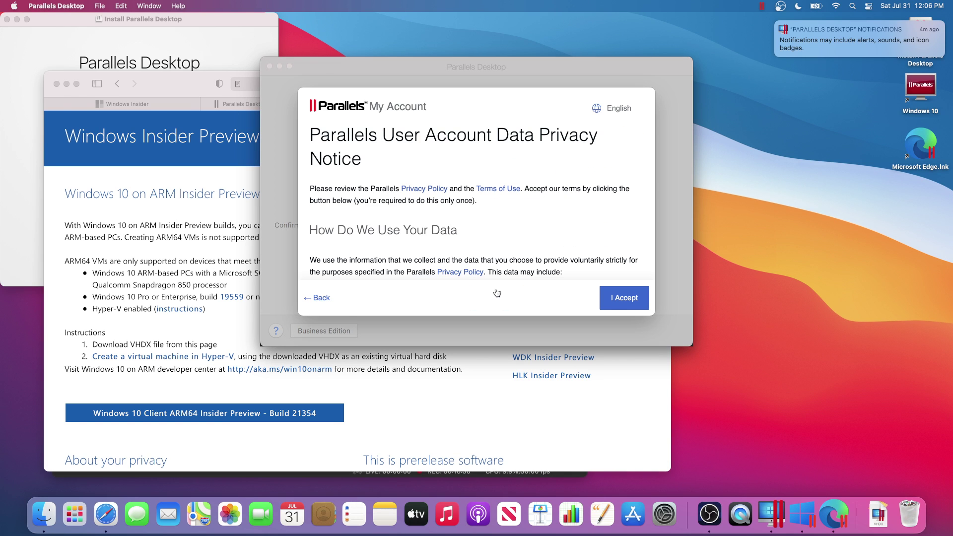
pyautogui.click(610, 300)
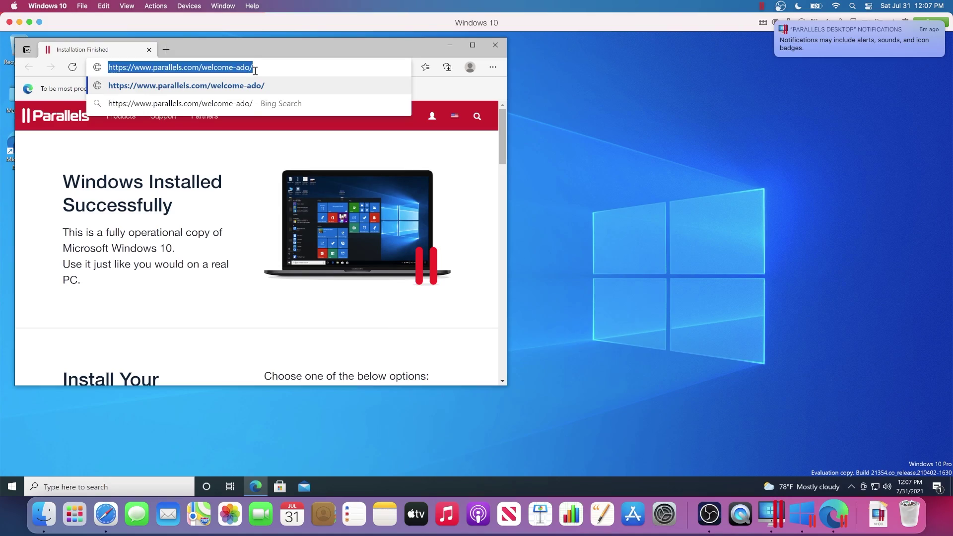
# Step: Search 'download articulate 360', open the Articulate 360 Dashboard and sign in with the account e-mail
pyautogui.write('download articulate 360')
pyautogui.press('Return')
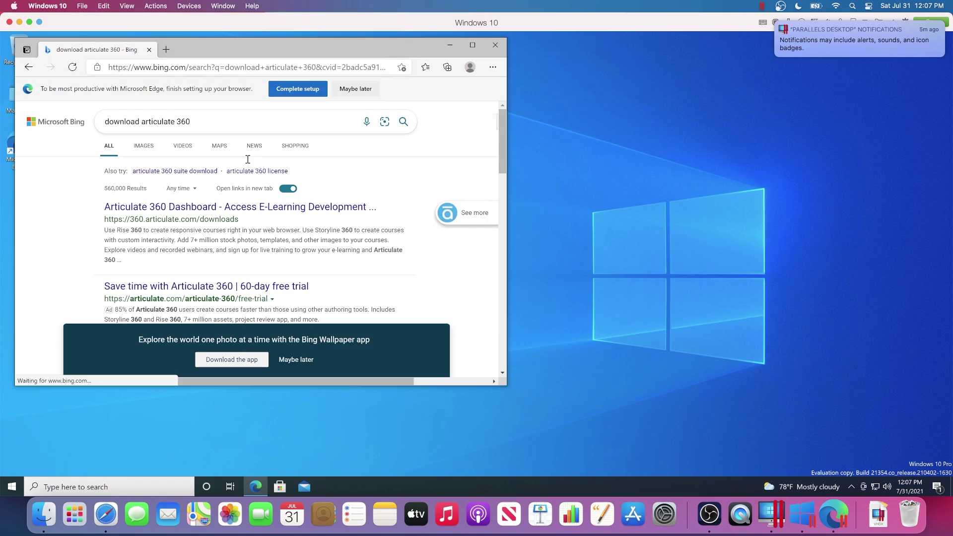
pyautogui.click(240, 208)
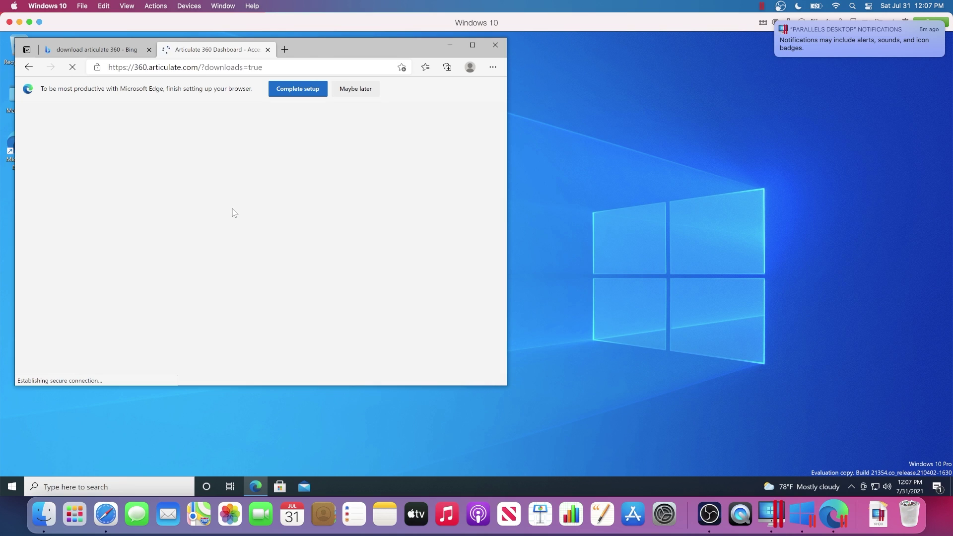
pyautogui.click(362, 89)
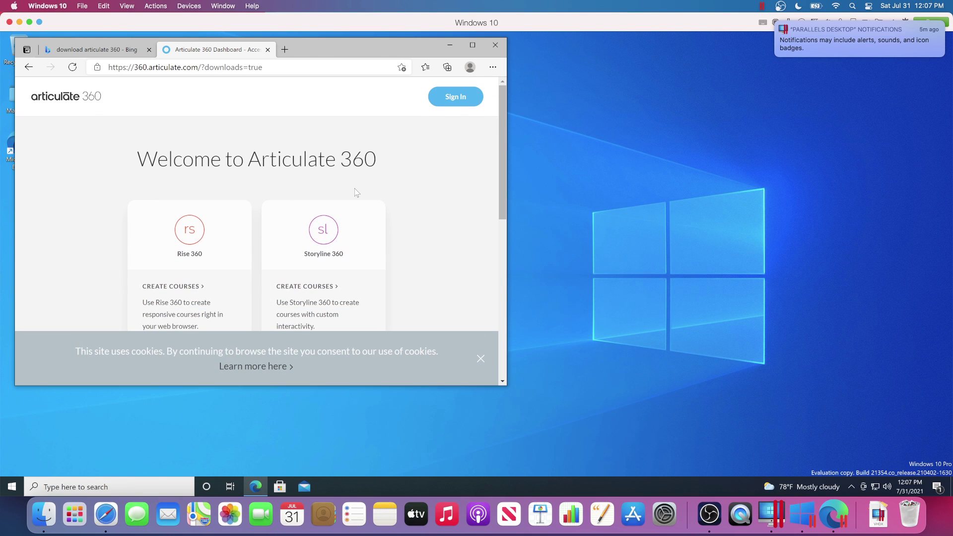
pyautogui.click(463, 106)
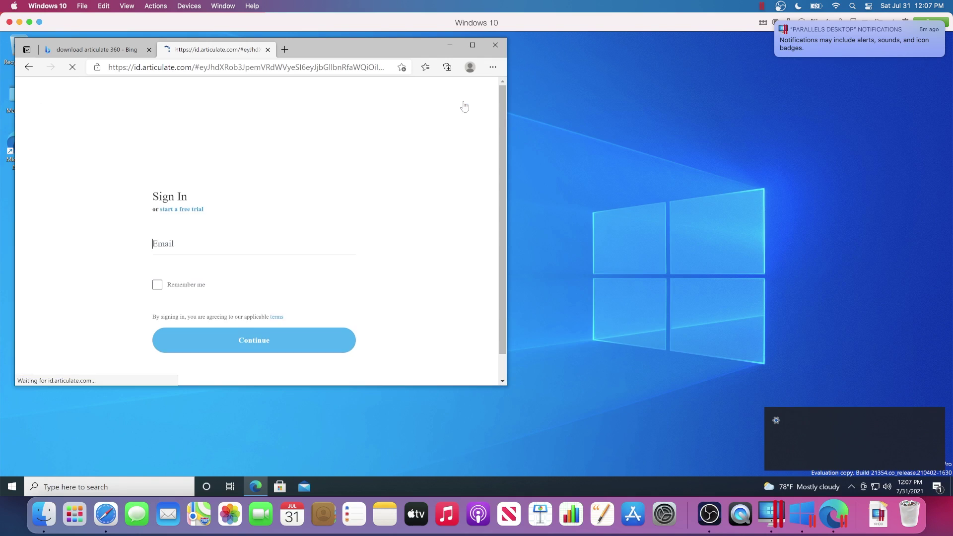
pyautogui.click(472, 46)
pyautogui.press('Return')
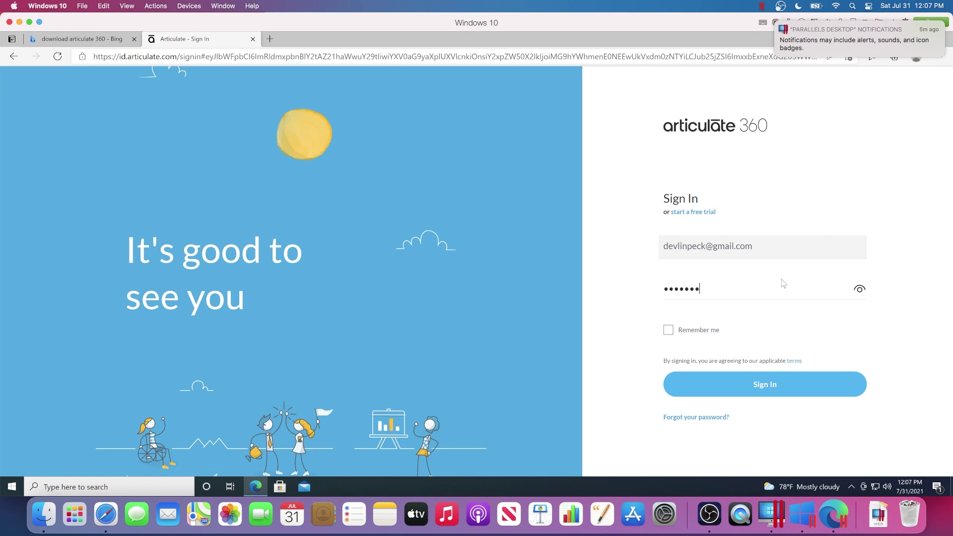
pyautogui.press('Return')
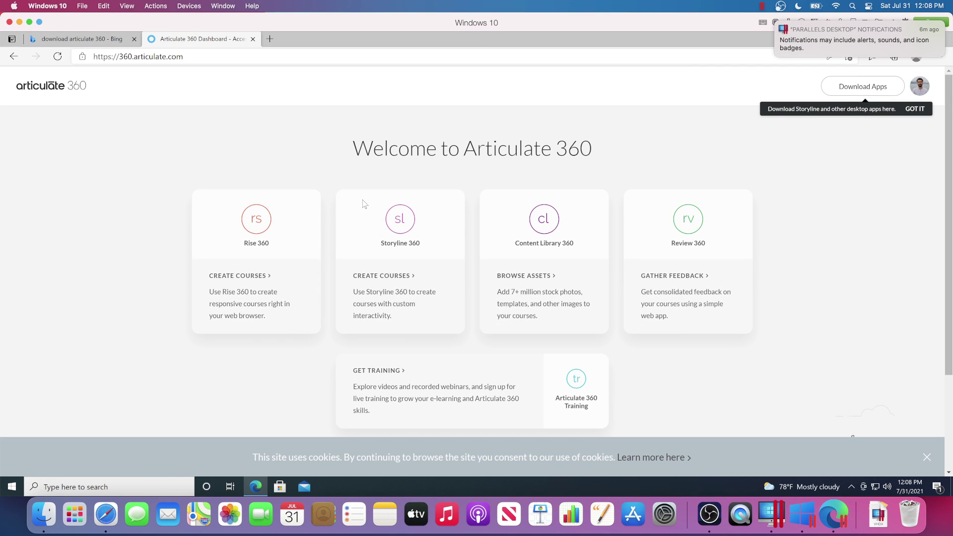
# Step: Download the Articulate 360 installer from the Storyline 360 downloads and install it, approving UAC
pyautogui.click(400, 224)
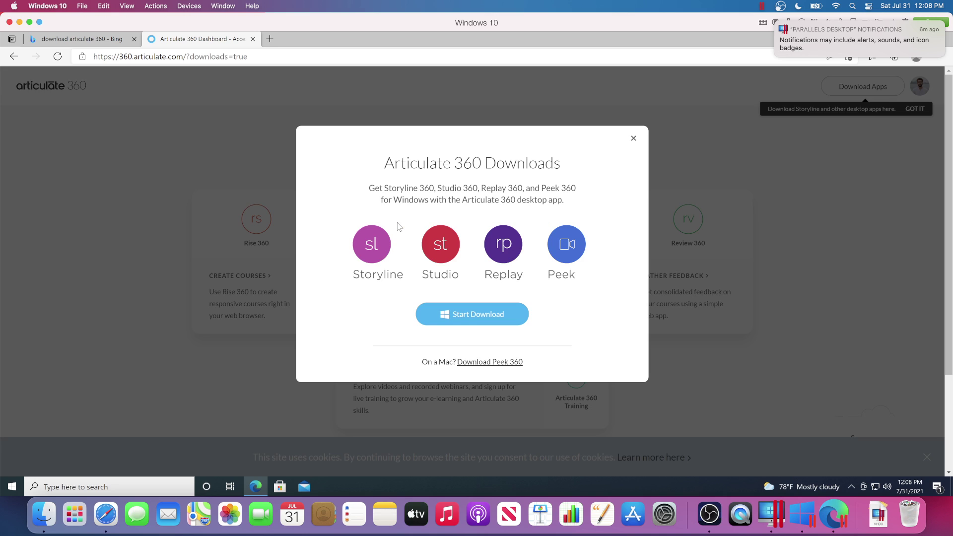
pyautogui.click(485, 316)
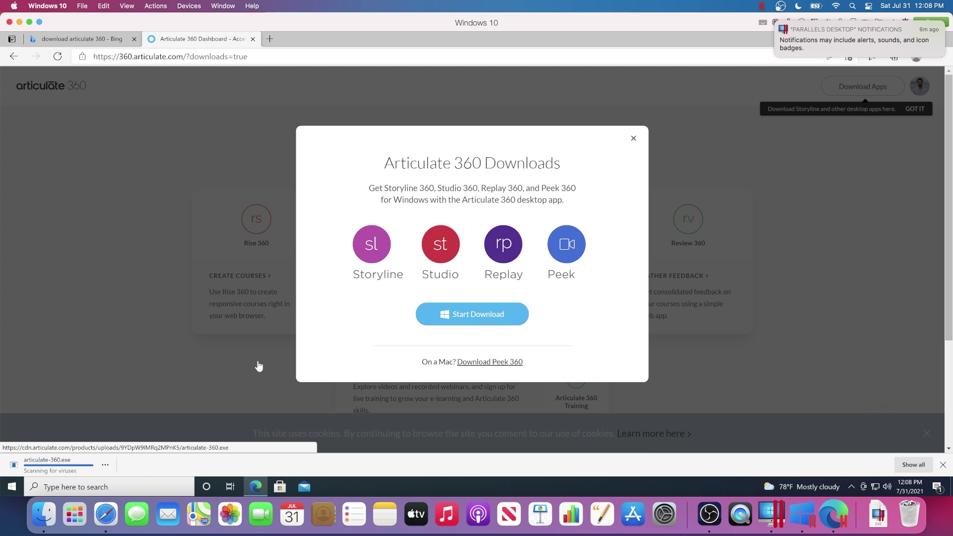
pyautogui.click(49, 468)
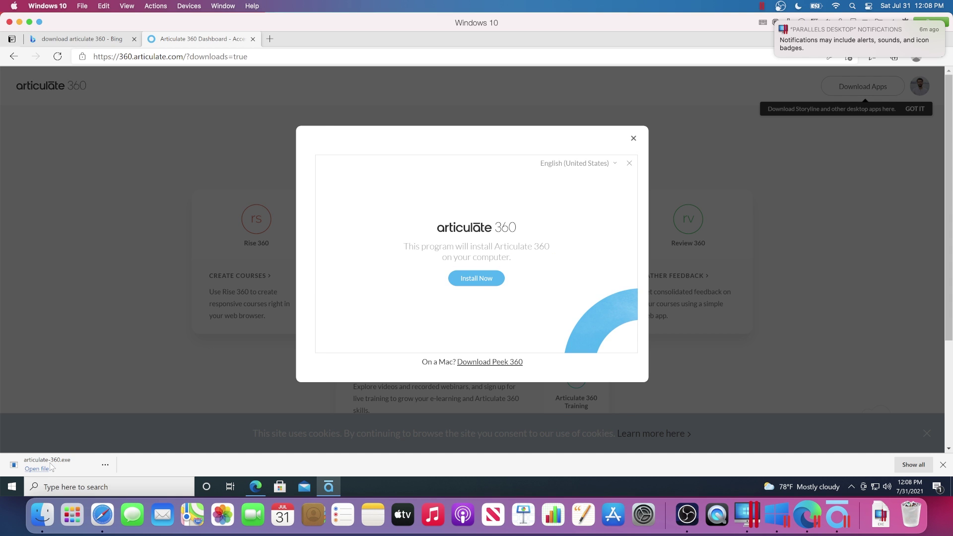
pyautogui.click(462, 281)
pyautogui.click(437, 321)
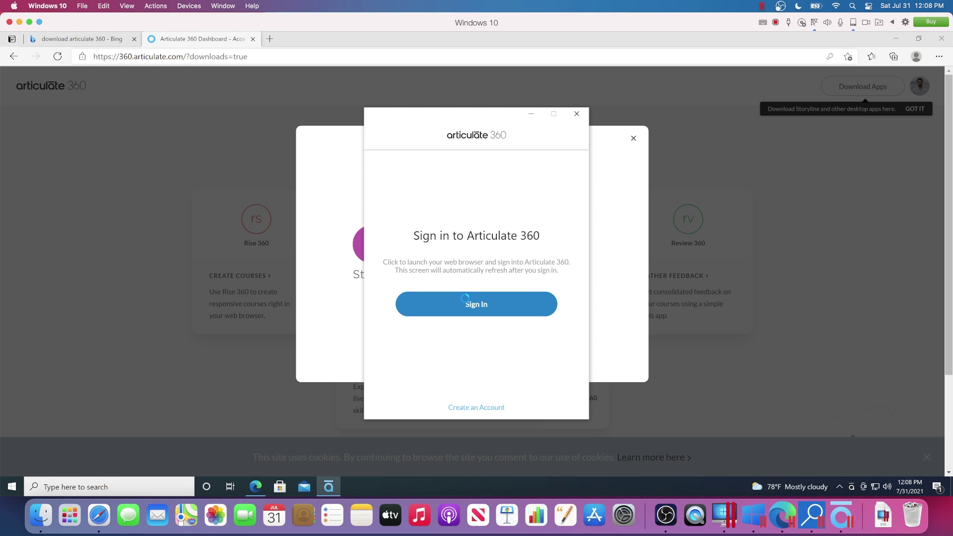
# Step: Complete Articulate 360 sign-in through Edge, always using it for links, and install Storyline 360
pyautogui.click(465, 300)
pyautogui.click(407, 359)
pyautogui.click(495, 388)
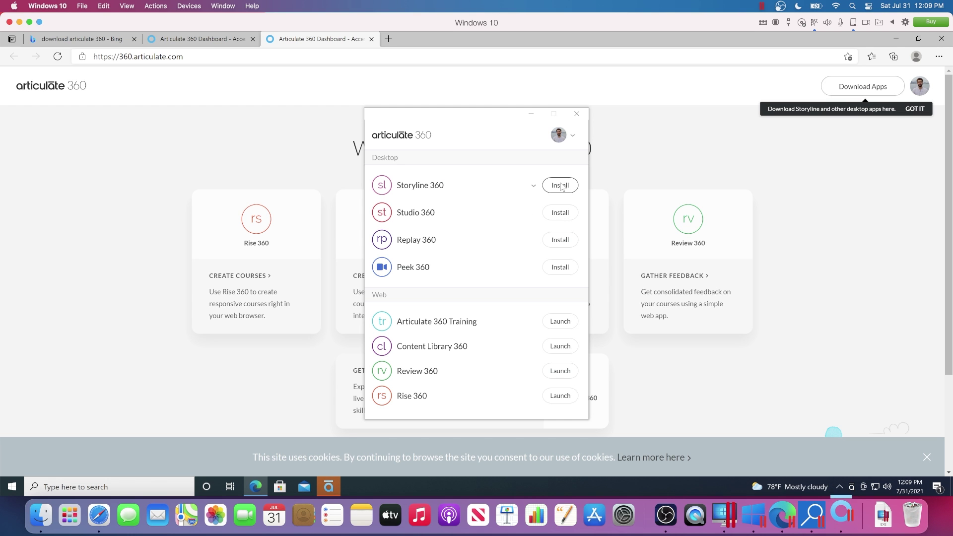
pyautogui.click(560, 186)
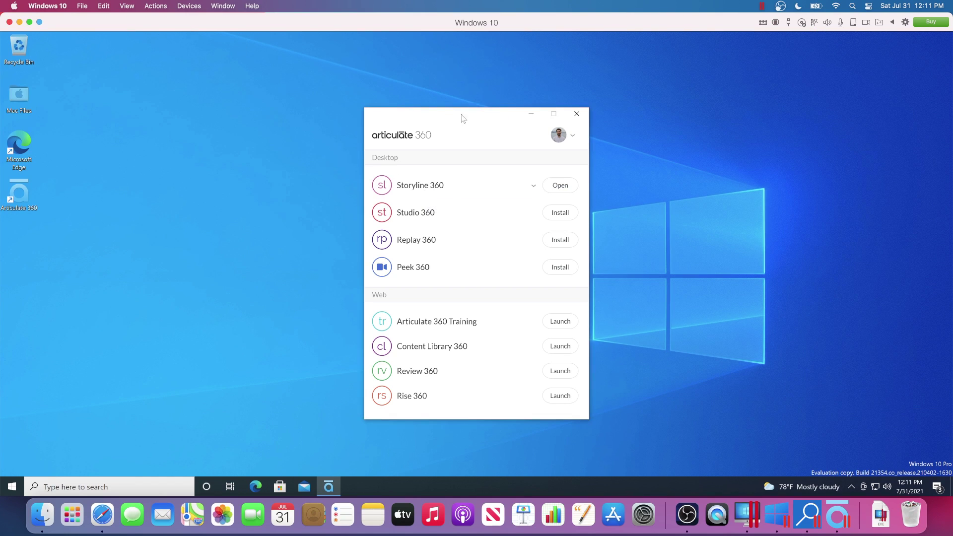
pyautogui.click(155, 6)
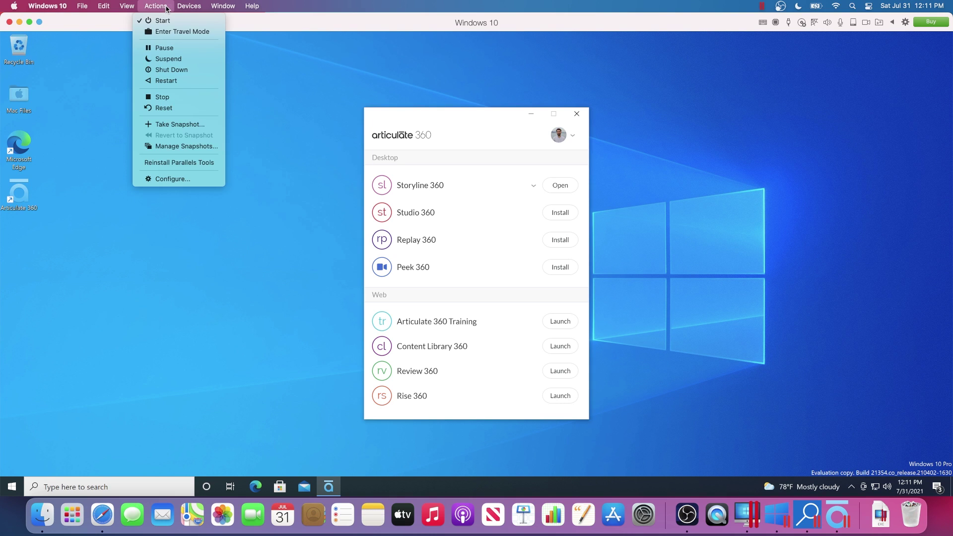
# Step: Shut down the Windows 10 VM and set CPU & Memory to 4 processors and 4096 MB
pyautogui.click(171, 69)
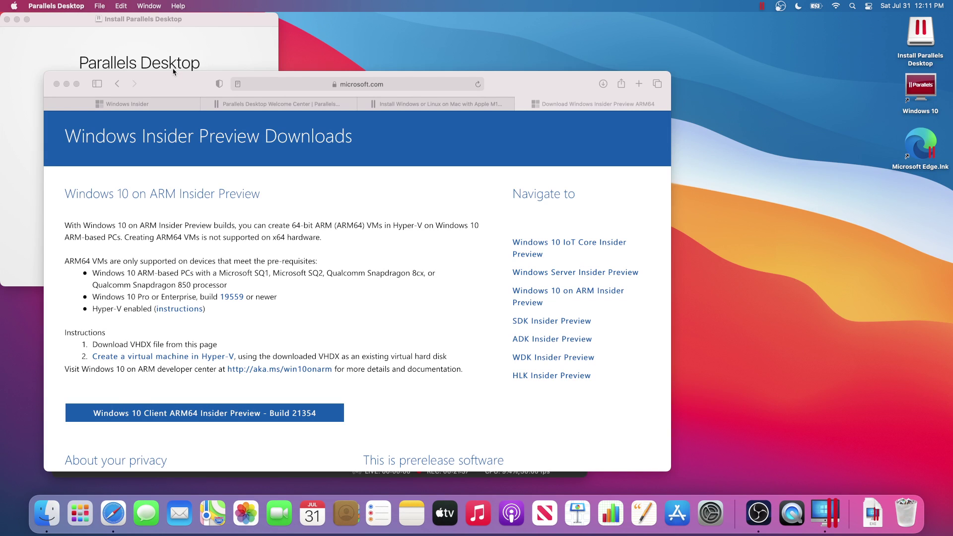
pyautogui.click(826, 513)
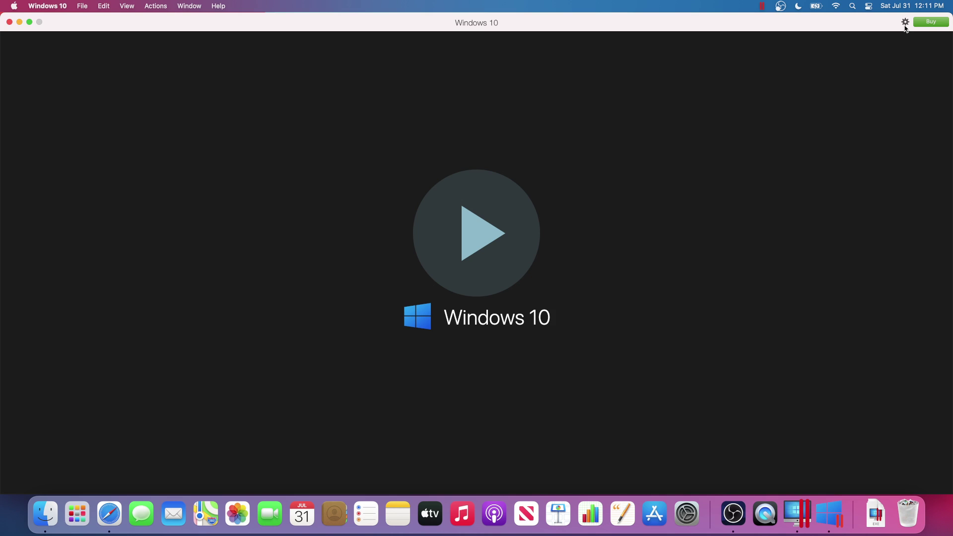
pyautogui.click(905, 24)
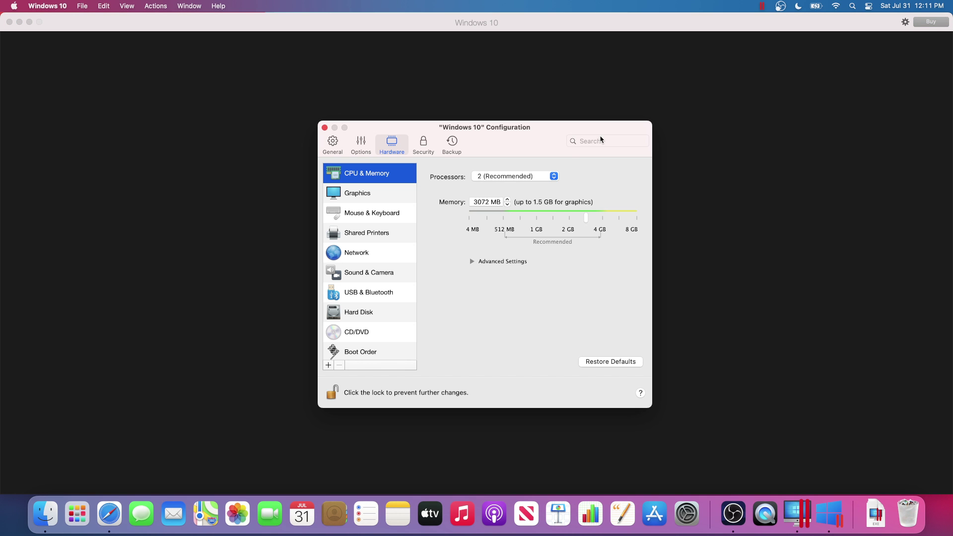
pyautogui.click(535, 175)
pyautogui.click(507, 201)
pyautogui.click(507, 200)
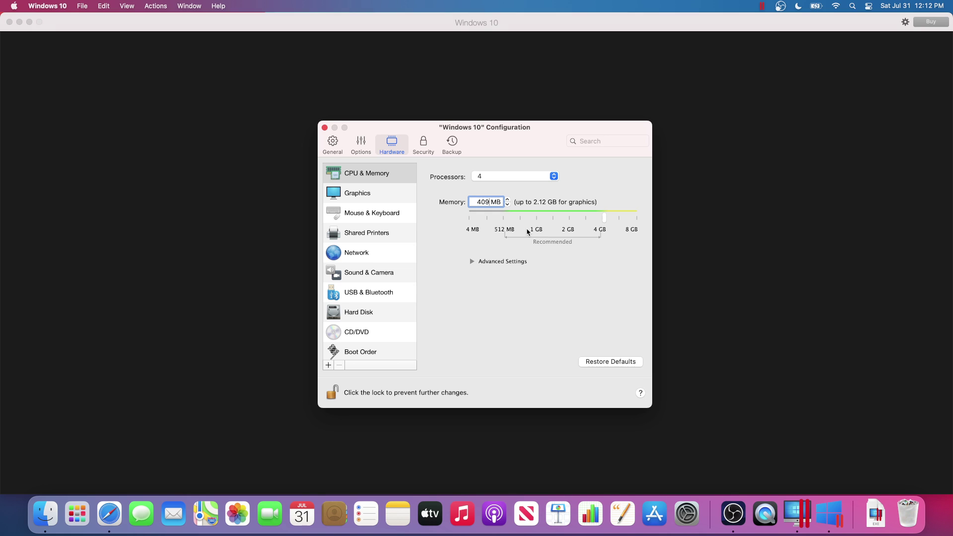
pyautogui.write('6')
pyautogui.press('Tab')
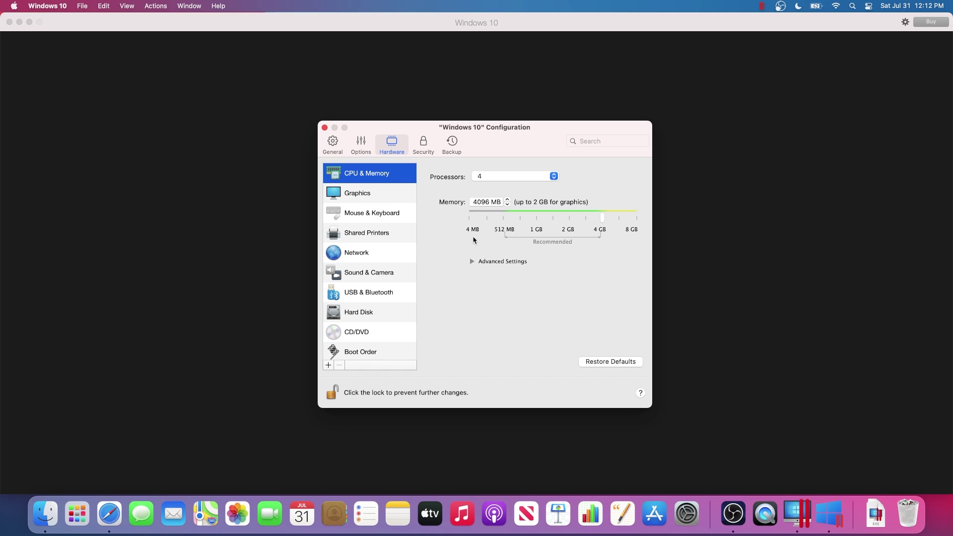
pyautogui.click(324, 128)
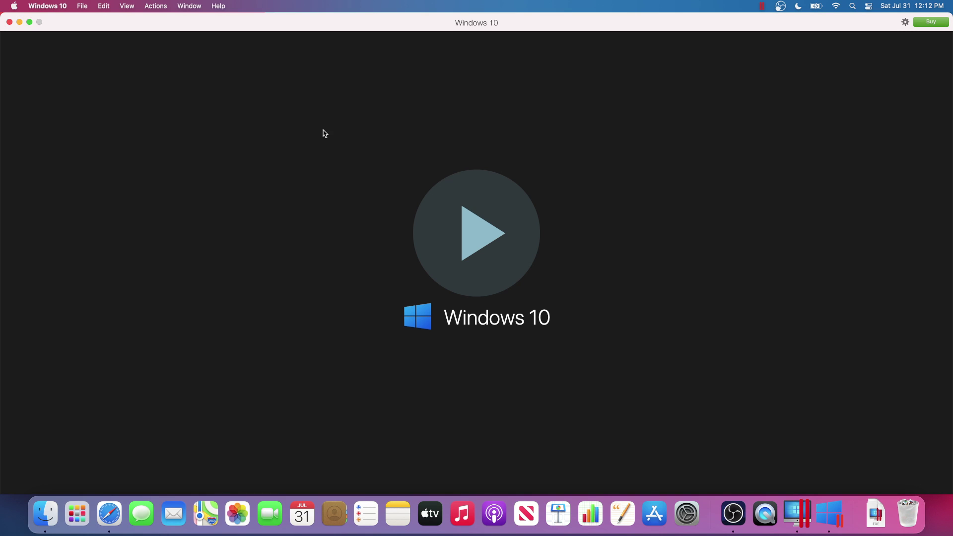
# Step: Start the Windows 10 VM, continue the Parallels trial, and launch Storyline 360 from Articulate 360
pyautogui.click(494, 230)
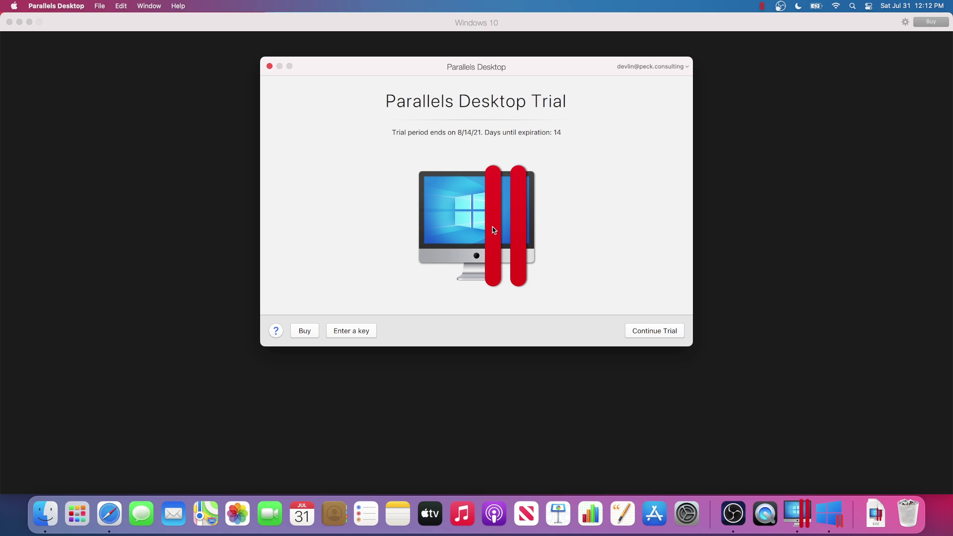
pyautogui.click(638, 330)
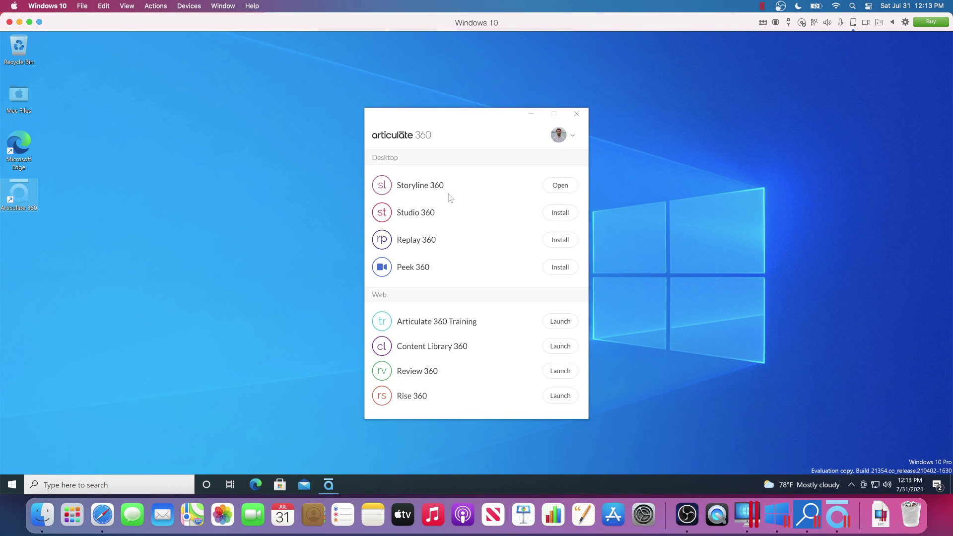
pyautogui.click(560, 185)
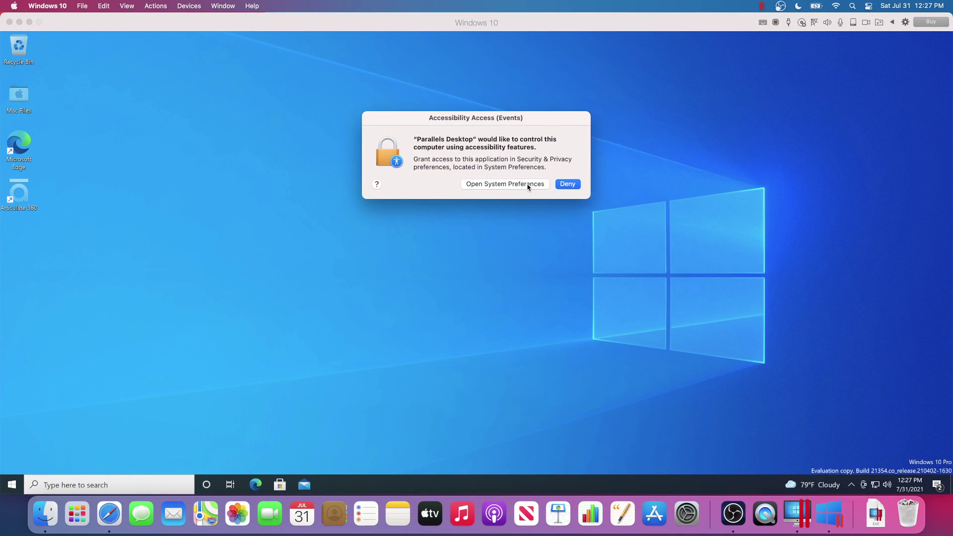
# Step: Unlock privacy settings with the account password and grant Parallels Desktop Accessibility control
pyautogui.click(527, 184)
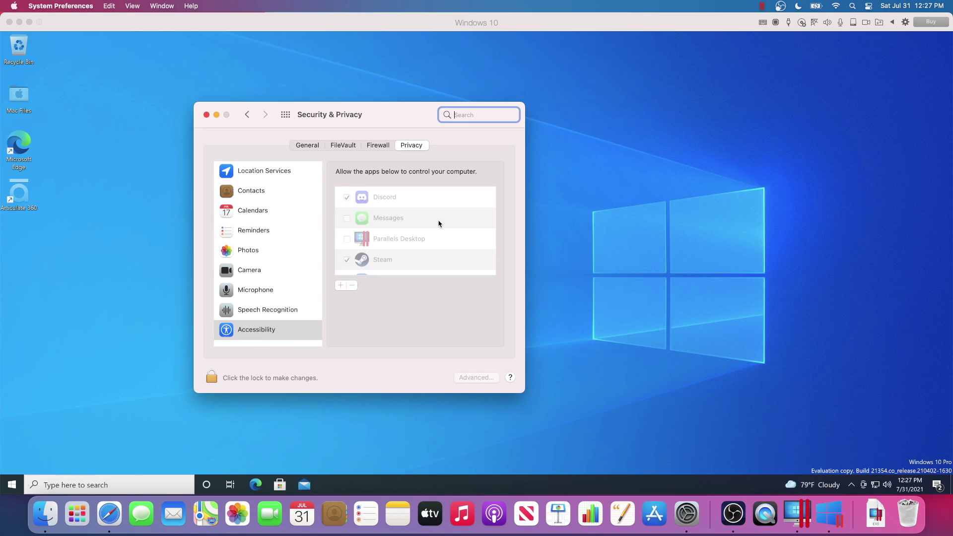
pyautogui.click(211, 377)
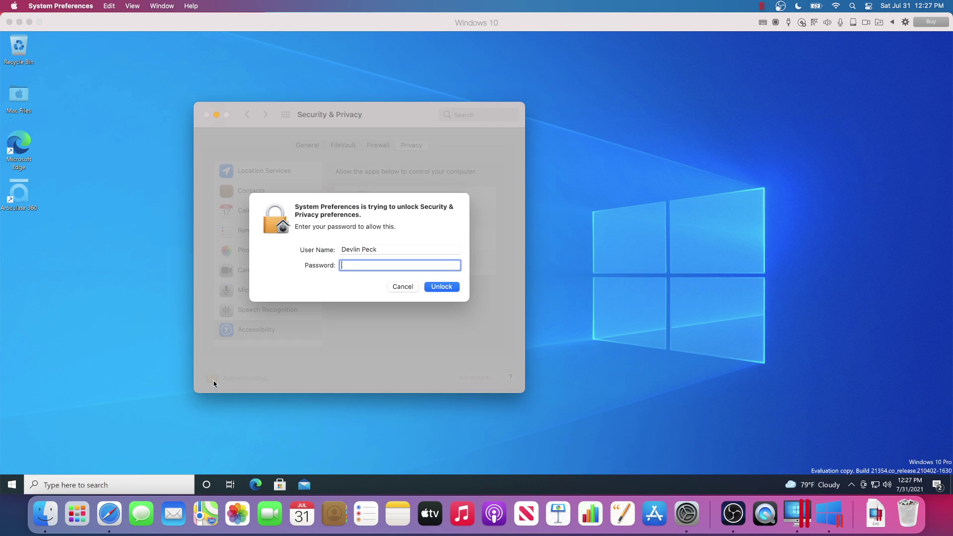
pyautogui.write('************')
pyautogui.press('Return')
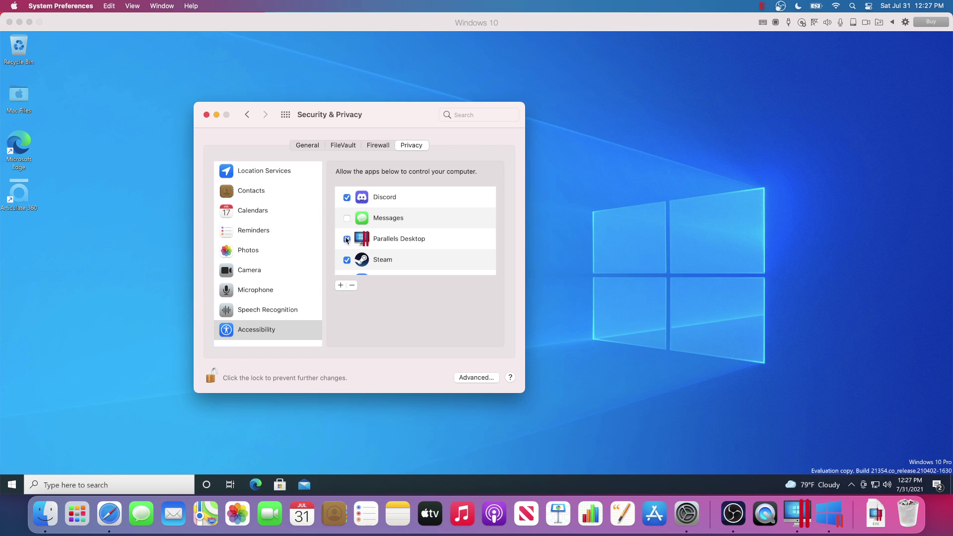
pyautogui.click(347, 219)
pyautogui.click(208, 120)
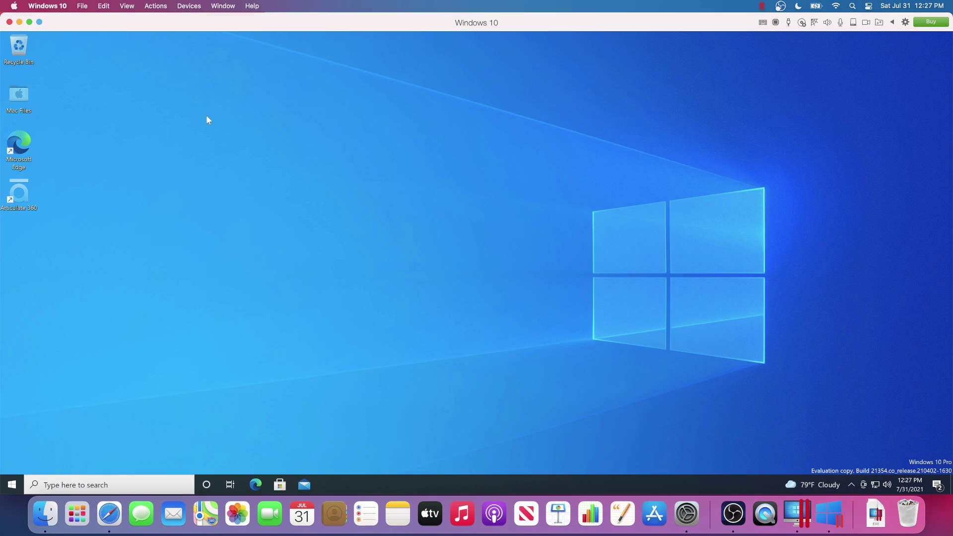
# Step: Create a new Storyline project from the Articulate 360 launcher with the default story size
pyautogui.doubleClick(19, 193)
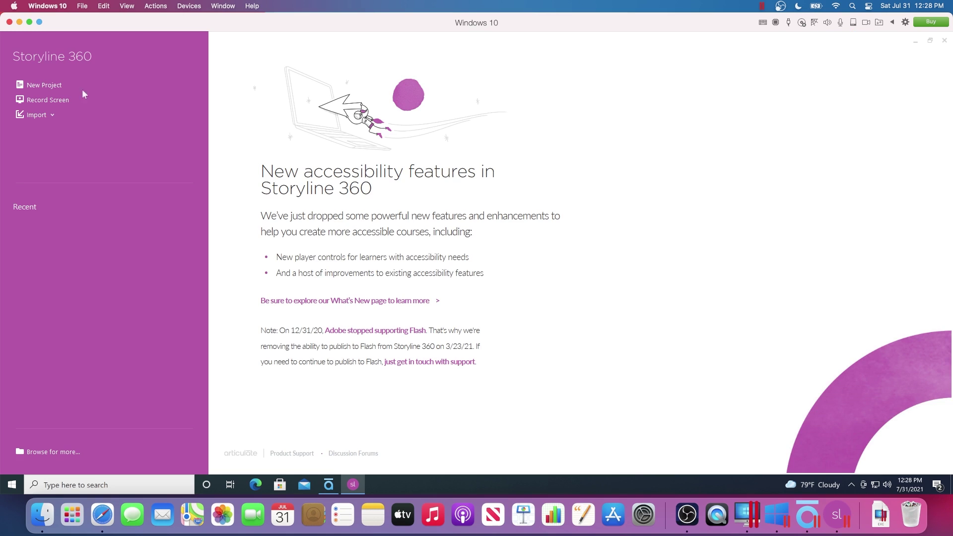
pyautogui.click(46, 88)
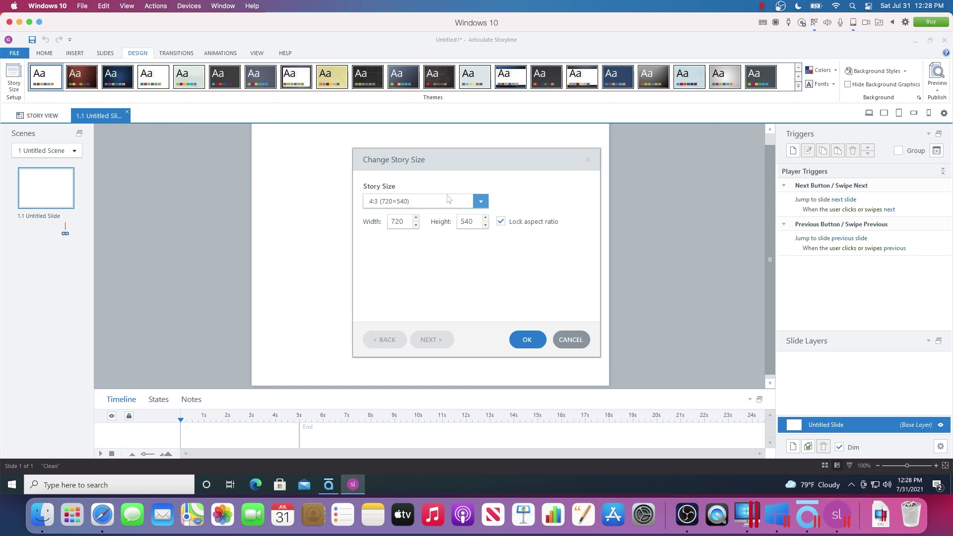
pyautogui.click(571, 340)
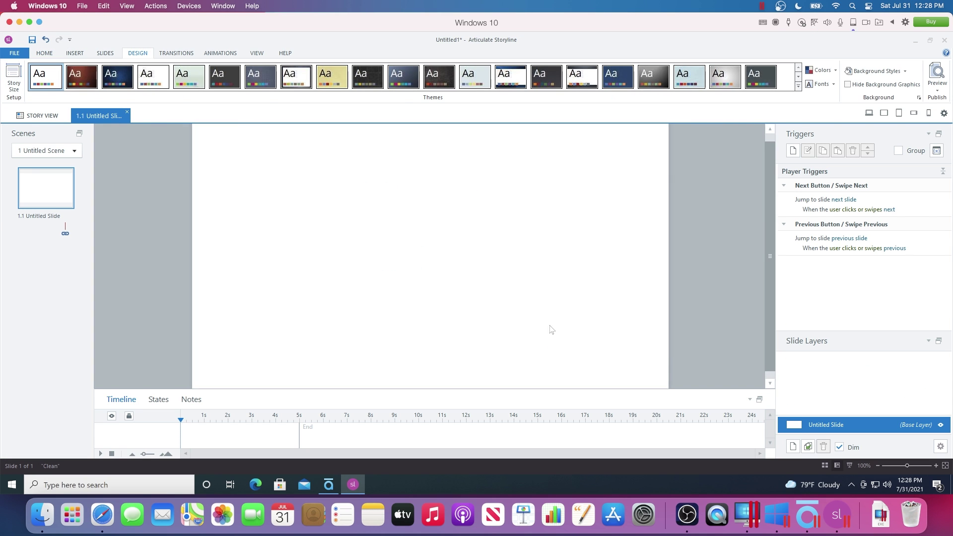
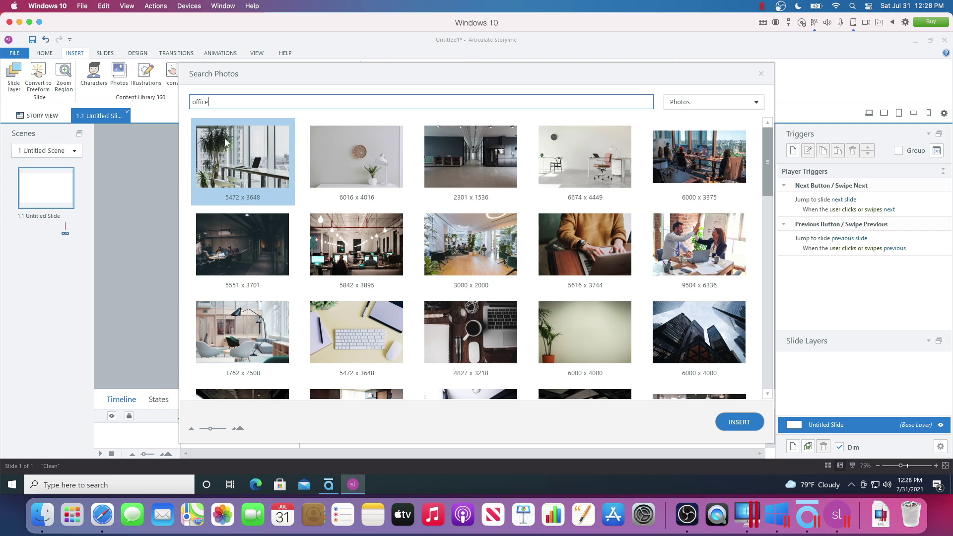
# Step: Insert the office photo and stretch it to fill slide 1.1
pyautogui.press('Escape')
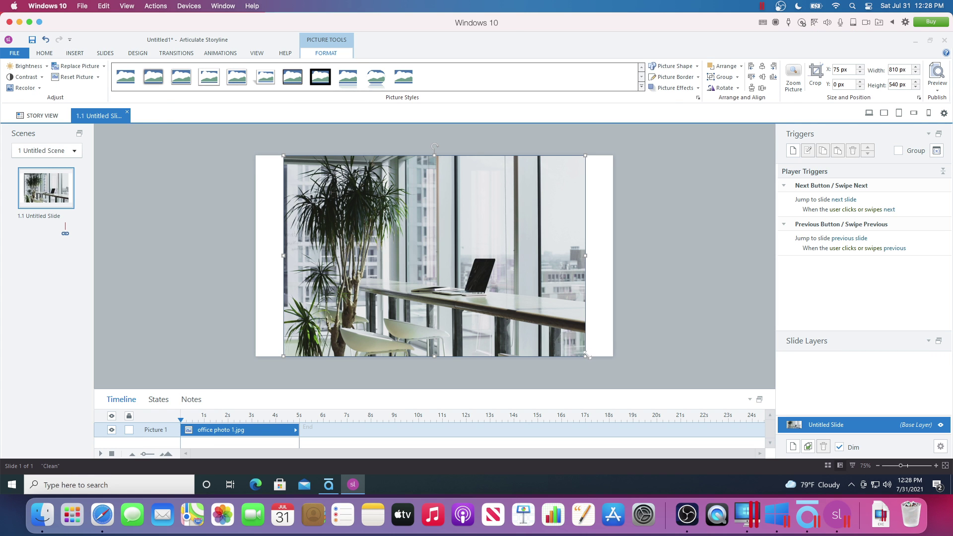
pyautogui.moveTo(587, 355); pyautogui.dragTo(656, 381)
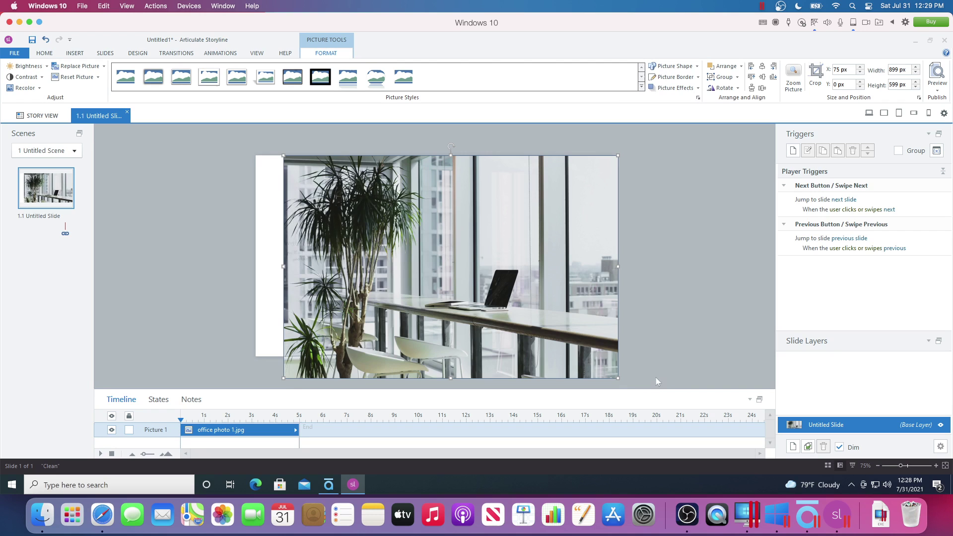
pyautogui.moveTo(484, 304); pyautogui.dragTo(455, 293)
pyautogui.moveTo(590, 368)
pyautogui.mouseDown()
pyautogui.moveTo(638, 386)
pyautogui.moveTo(630, 383)
pyautogui.mouseUp()
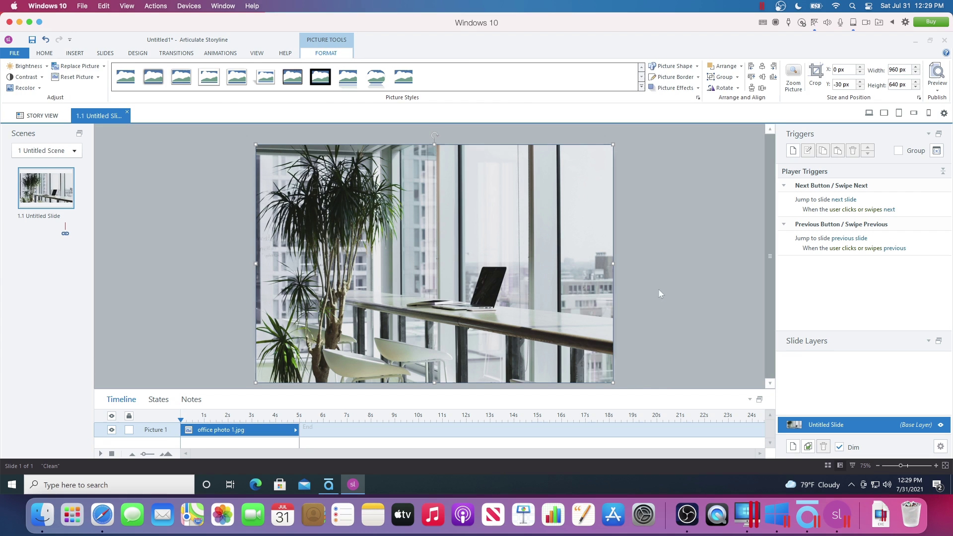
# Step: Add a 40 pt bold right-aligned 'Welcome to the Test Course' title, then move the new slide's character left
pyautogui.click(462, 198)
pyautogui.write('Welcome to the Test Course')
pyautogui.click(356, 84)
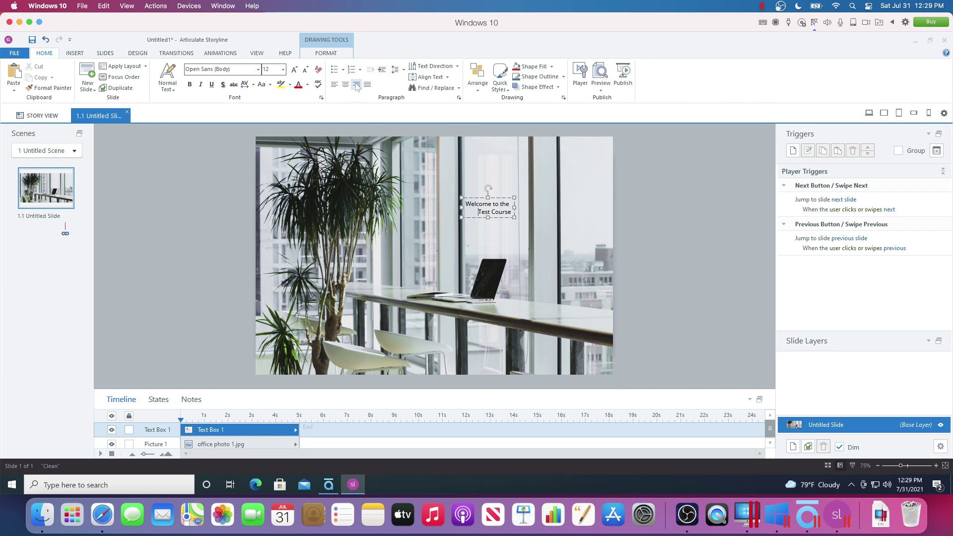
pyautogui.hotkey('ctrl', 'a')
pyautogui.hotkey('ctrl', 'b')
pyautogui.hotkey('ctrl', 'shift', '.')
pyautogui.hotkey('ctrl', 'shift', '.')
pyautogui.hotkey('ctrl', 'shift', '.')
pyautogui.hotkey('ctrl', 'shift', '.')
pyautogui.hotkey('ctrl', 'shift', '.')
pyautogui.hotkey('ctrl', 'shift', '.')
pyautogui.hotkey('ctrl', 'shift', '.')
pyautogui.hotkey('ctrl', 'shift', '.')
pyautogui.hotkey('ctrl', 'shift', '.')
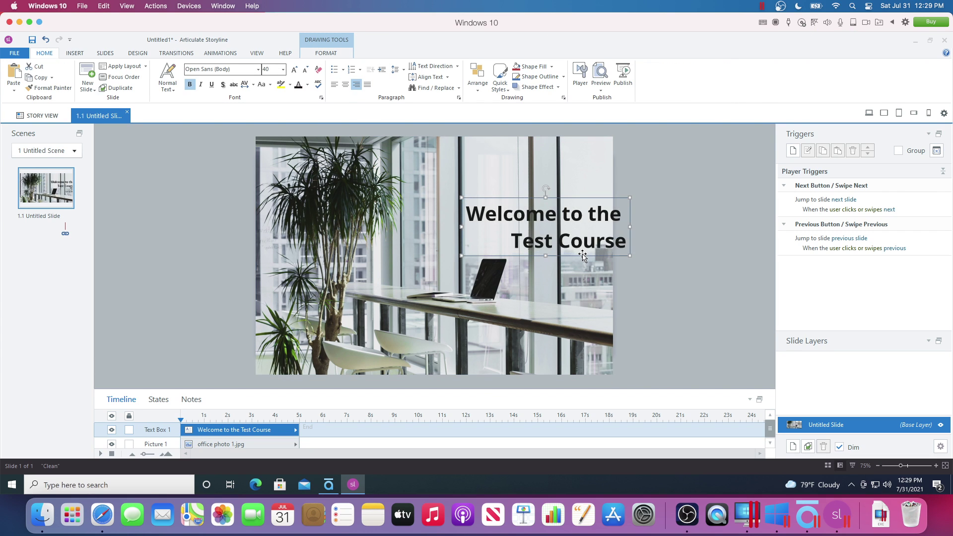
pyautogui.moveTo(584, 256); pyautogui.dragTo(523, 247)
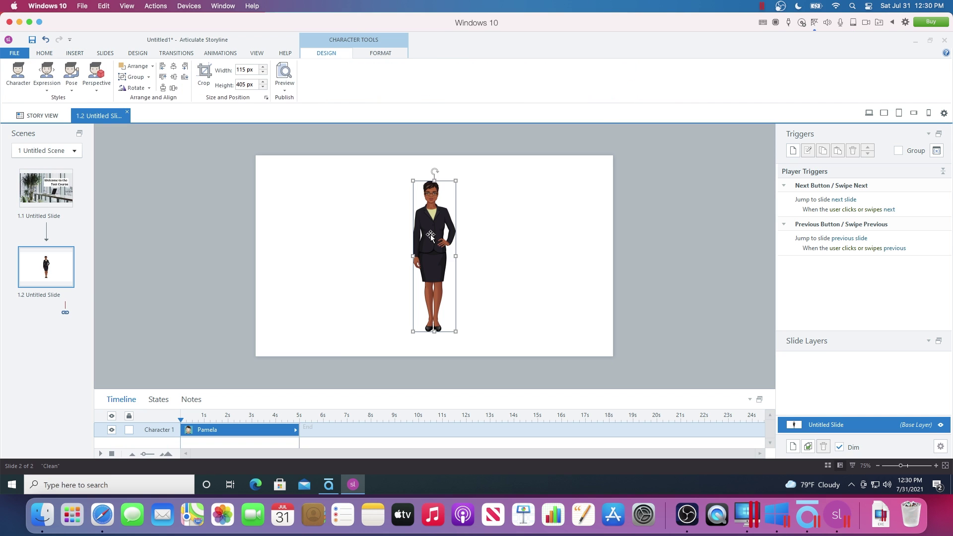
pyautogui.moveTo(431, 235); pyautogui.dragTo(320, 242)
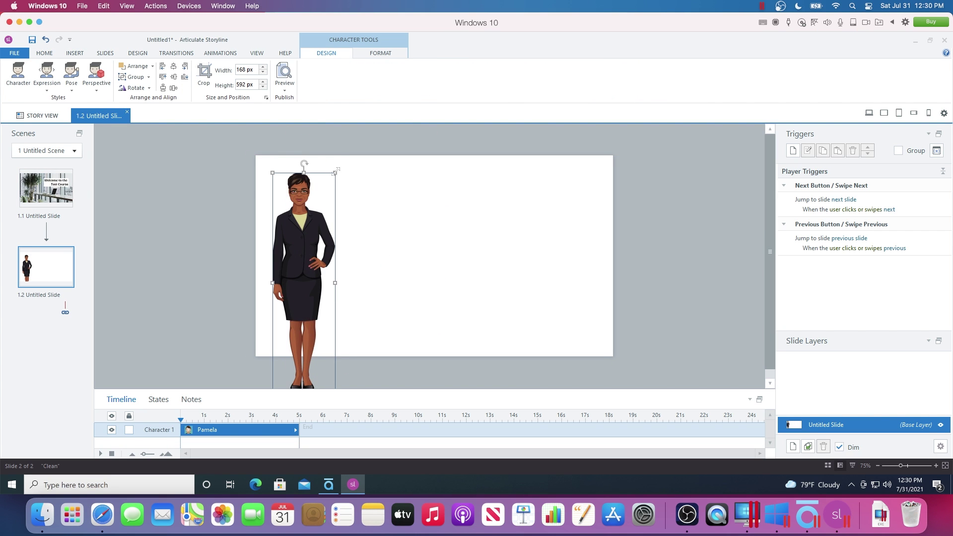
# Step: Enlarge Pamela, duplicate her, and swap the right-hand copy for Charles
pyautogui.moveTo(338, 172); pyautogui.dragTo(386, 263)
pyautogui.moveTo(313, 256); pyautogui.dragTo(324, 261)
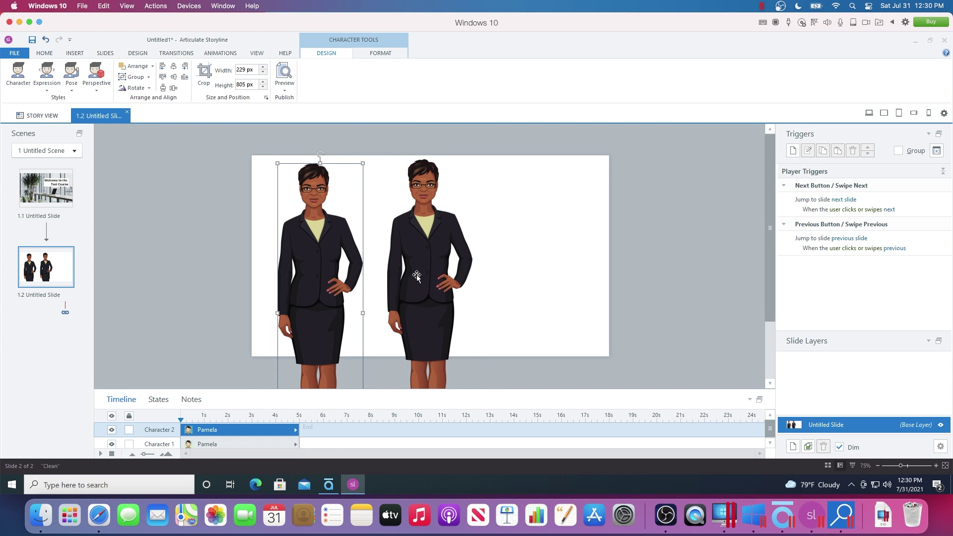
pyautogui.keyDown('ctrl'); pyautogui.moveTo(427, 258); pyautogui.dragTo(551, 266); pyautogui.keyUp('ctrl')
pyautogui.click(72, 74)
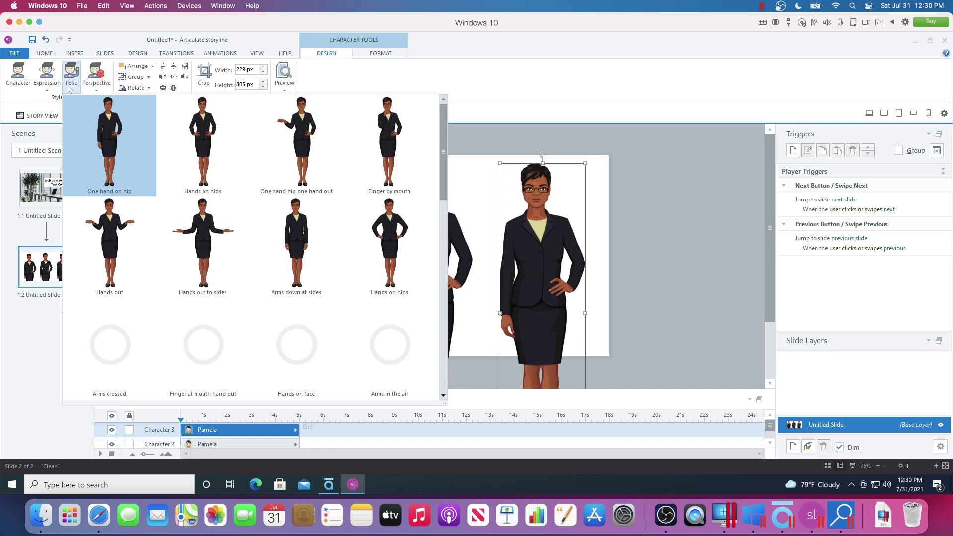
pyautogui.click(71, 74)
pyautogui.click(17, 72)
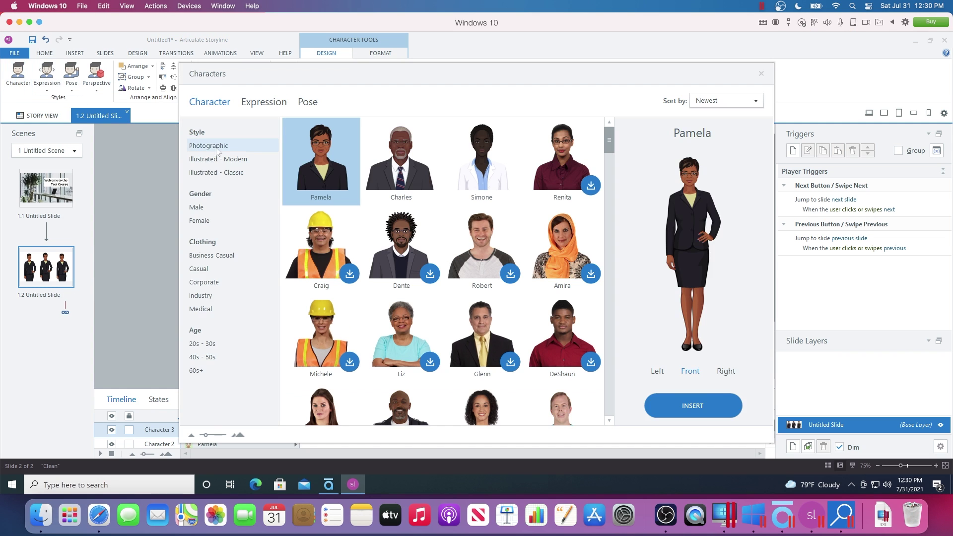
pyautogui.doubleClick(377, 158)
pyautogui.click(688, 406)
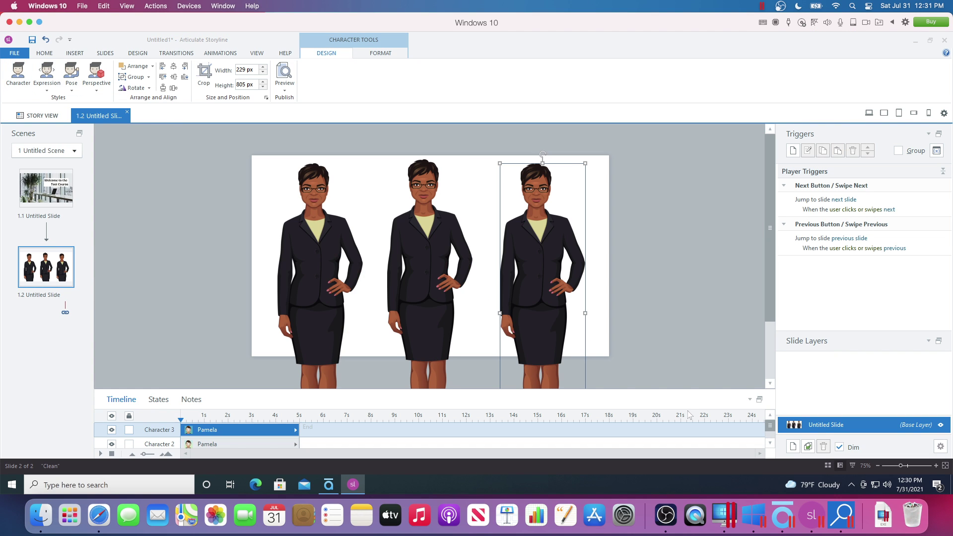
# Step: Replace the left-hand copy with Simone in a lab coat and show her states
pyautogui.click(329, 255)
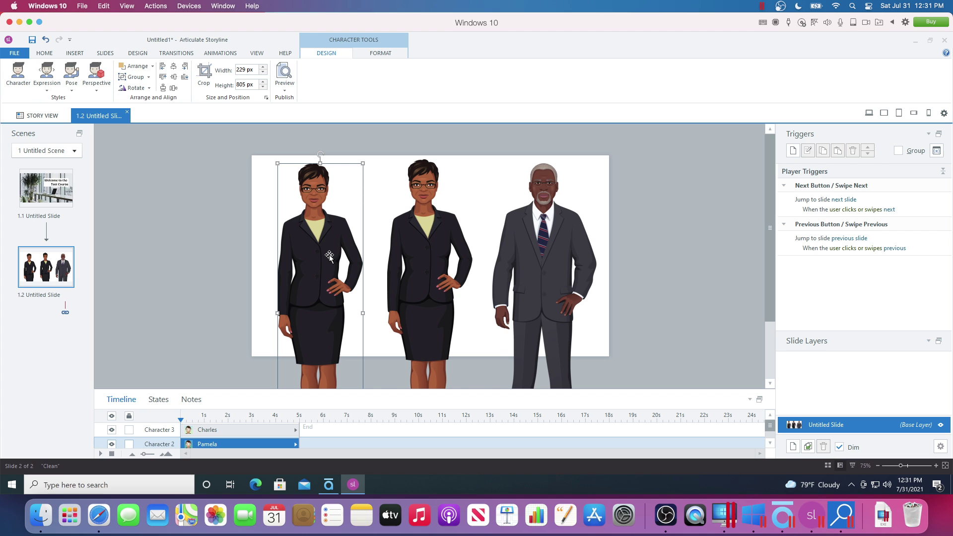
pyautogui.click(18, 78)
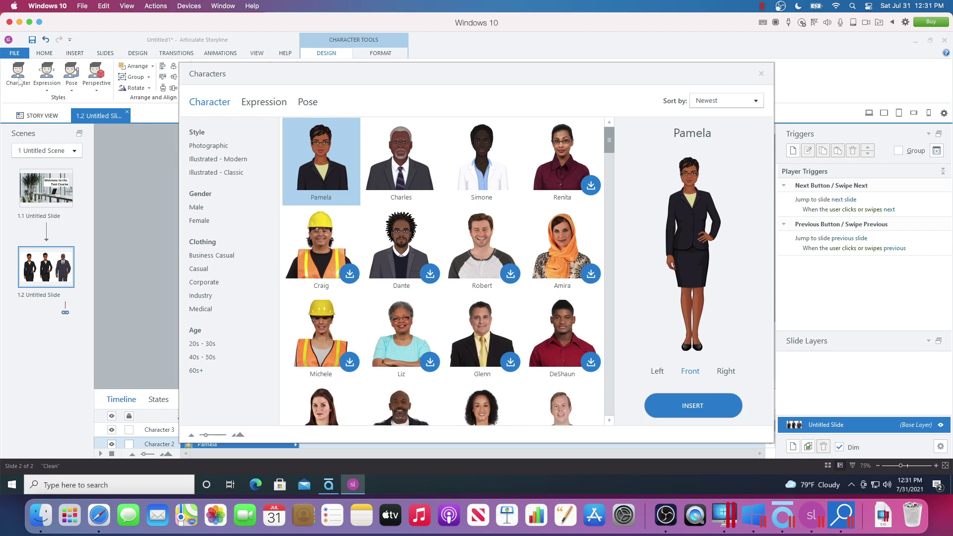
pyautogui.doubleClick(467, 160)
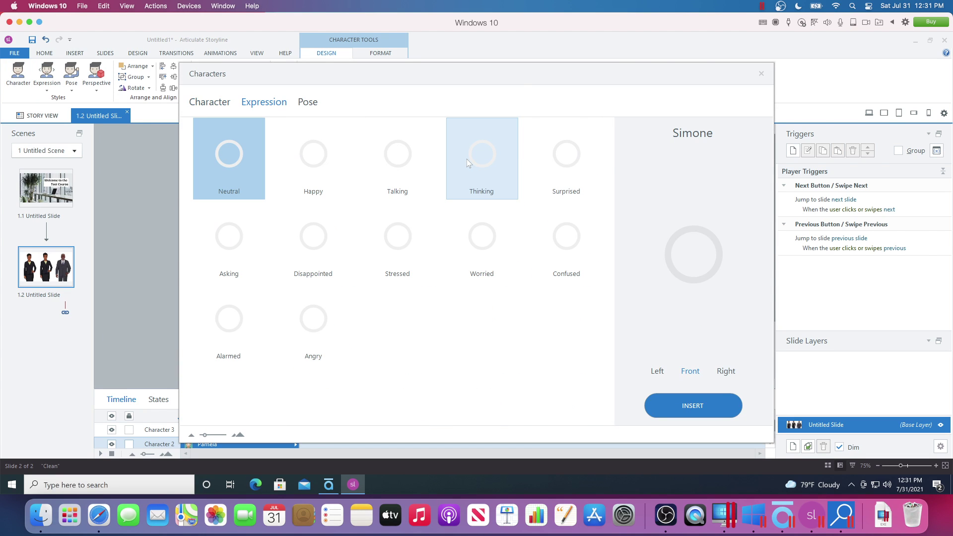
pyautogui.click(700, 412)
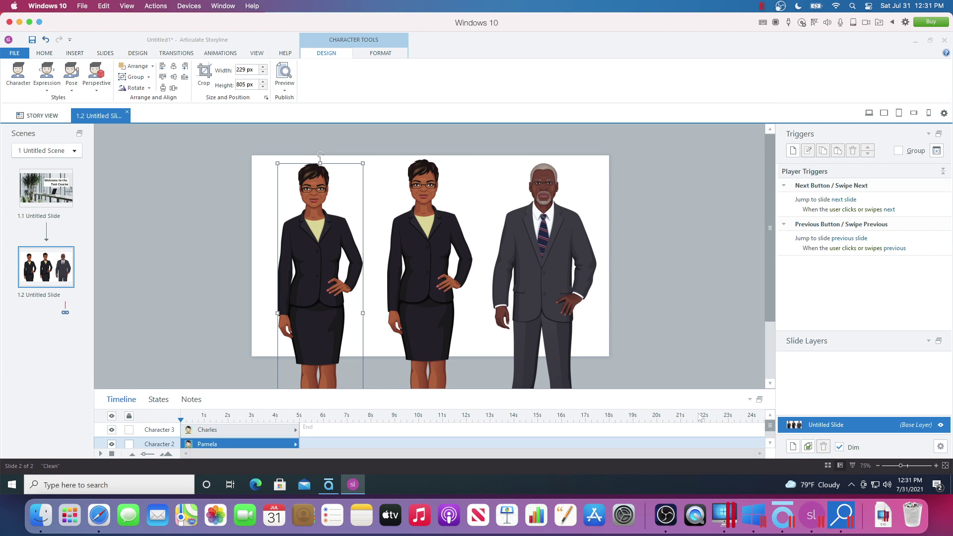
pyautogui.click(158, 399)
pyautogui.moveTo(279, 390); pyautogui.dragTo(283, 355)
# Step: Add a 'wave' state to Simone with a hands-on-hips pose and happy expression
pyautogui.click(139, 390)
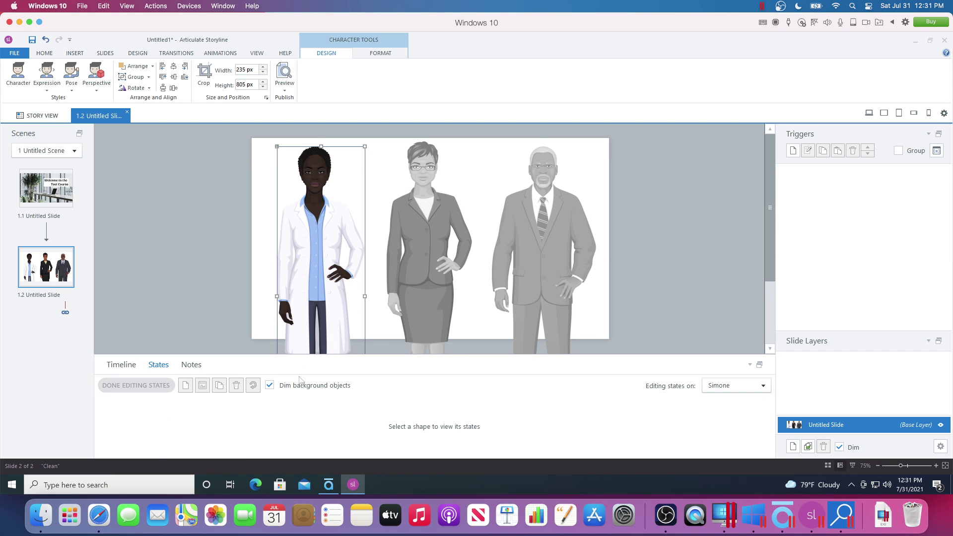
pyautogui.click(186, 387)
pyautogui.write('sa')
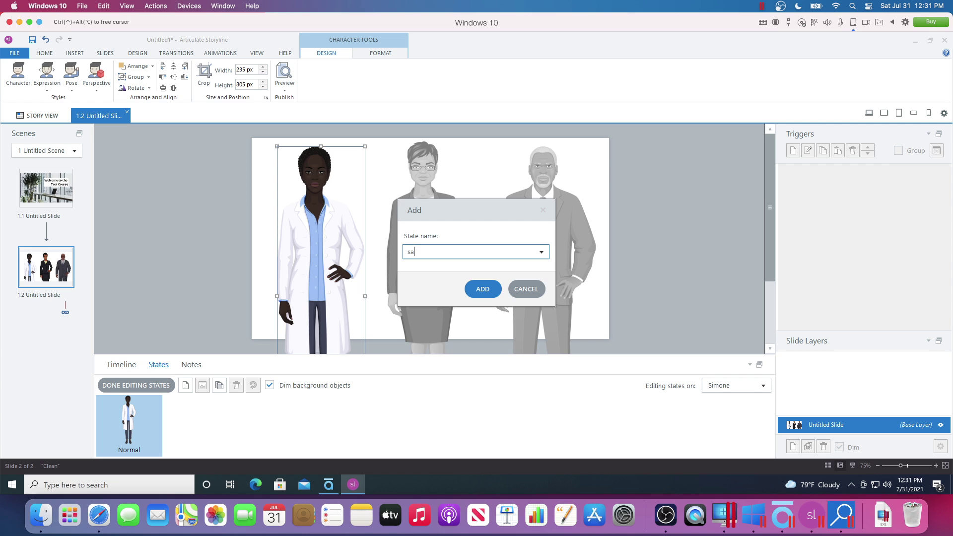
pyautogui.write('wave')
pyautogui.press('Return')
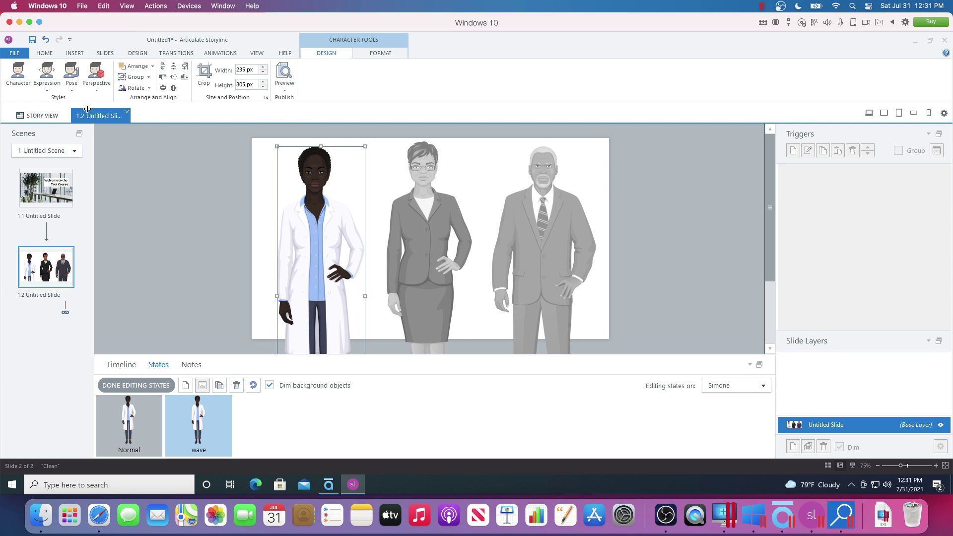
pyautogui.click(73, 89)
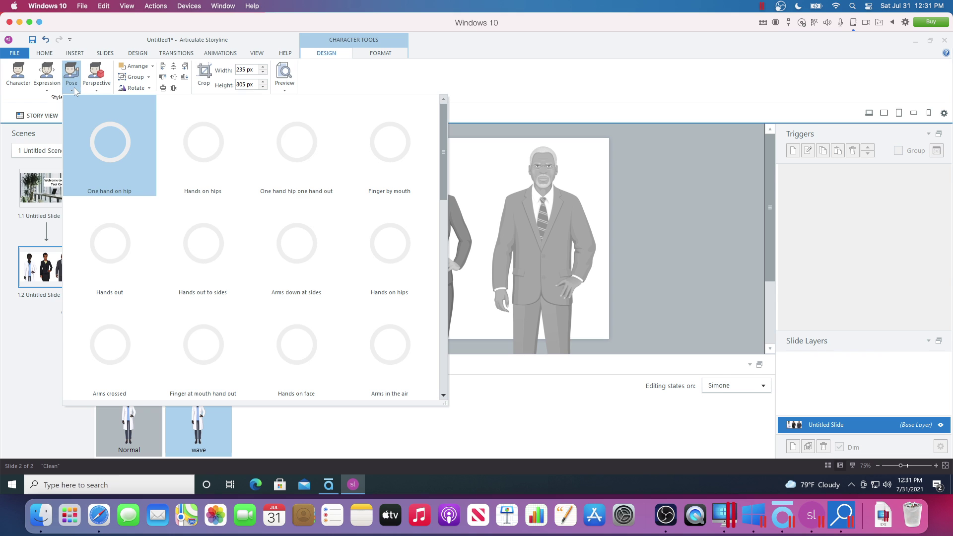
pyautogui.click(229, 167)
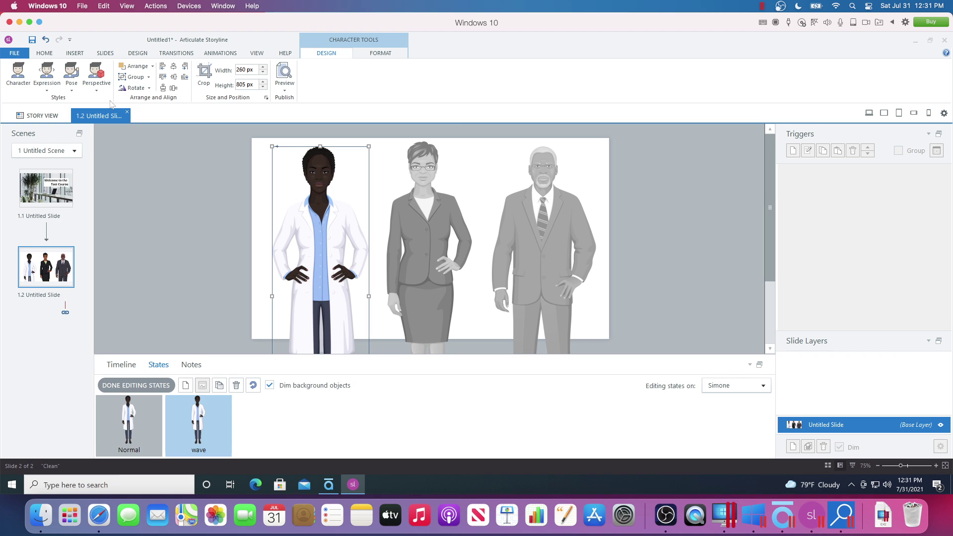
pyautogui.click(53, 85)
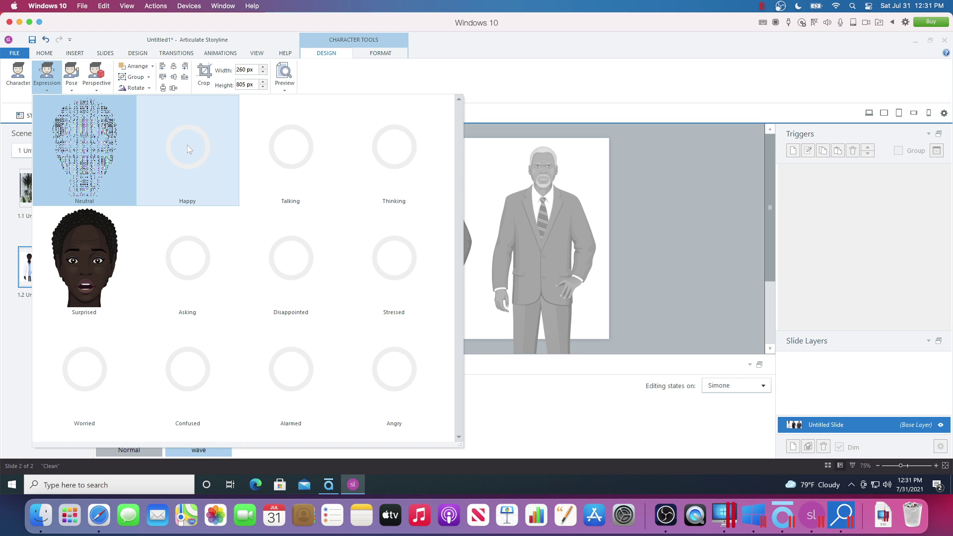
pyautogui.click(187, 144)
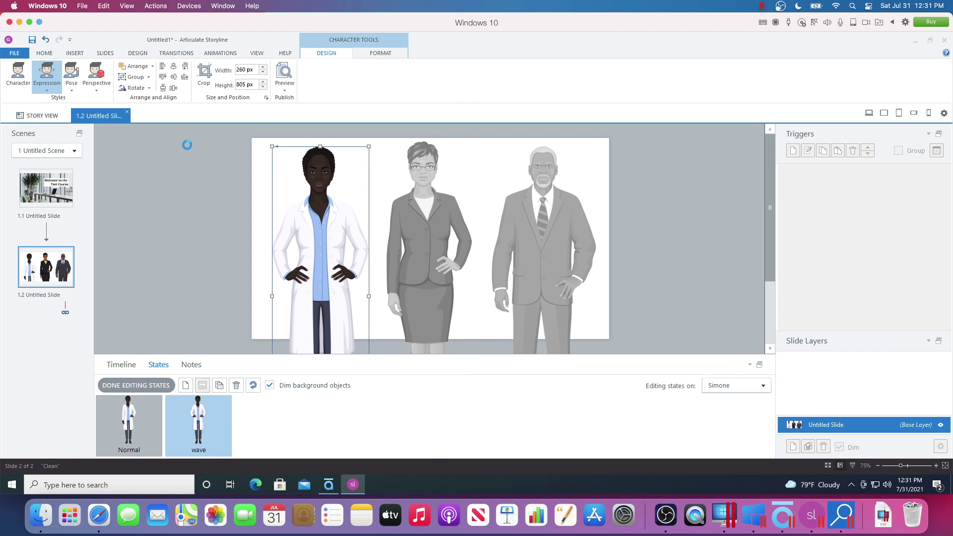
pyautogui.click(159, 385)
pyautogui.click(792, 151)
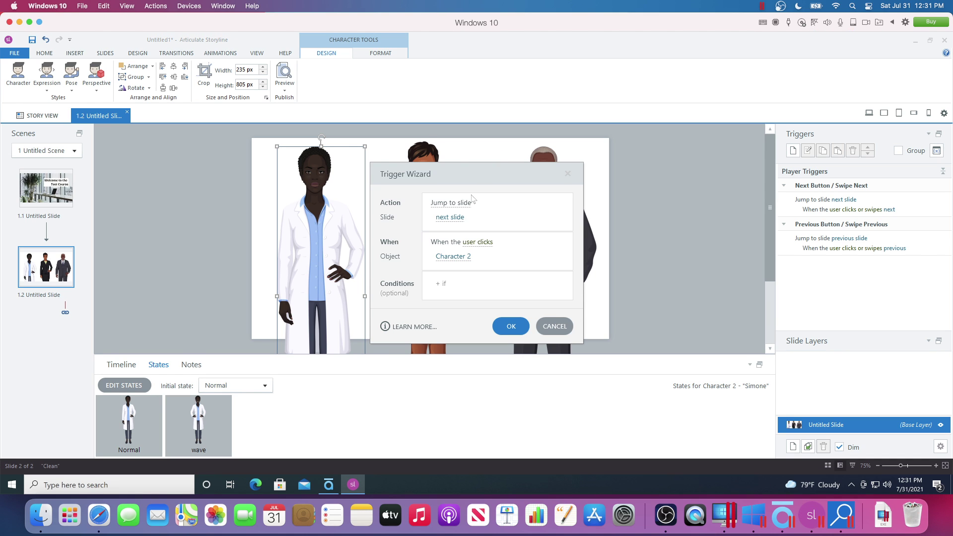
# Step: Create hover triggers switching Characters 2 and 3 to the wave state, then preview the slide
pyautogui.click(469, 201)
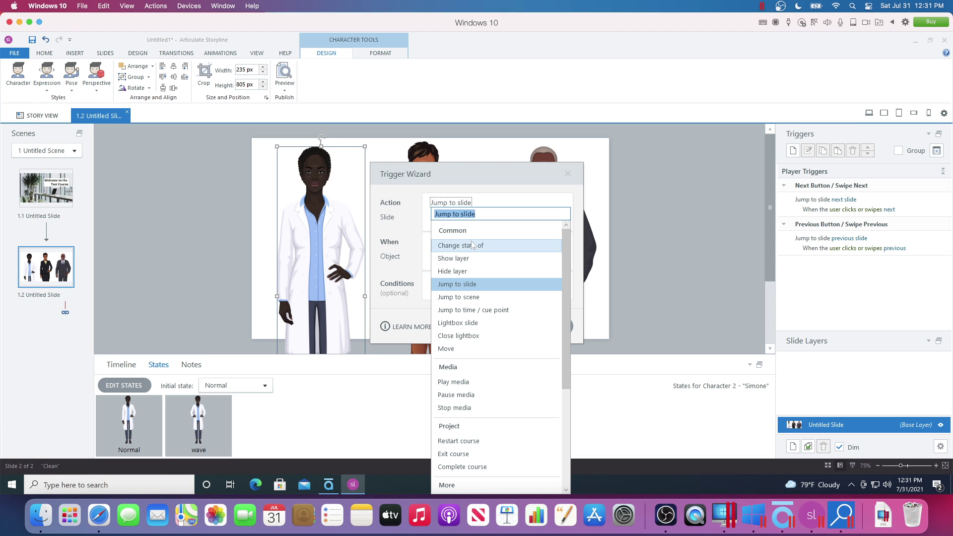
pyautogui.click(472, 245)
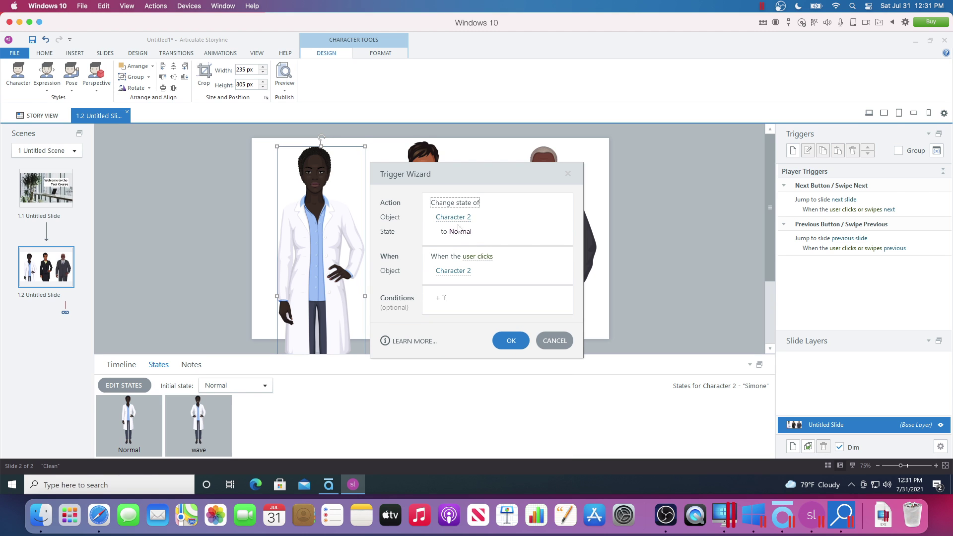
pyautogui.click(459, 232)
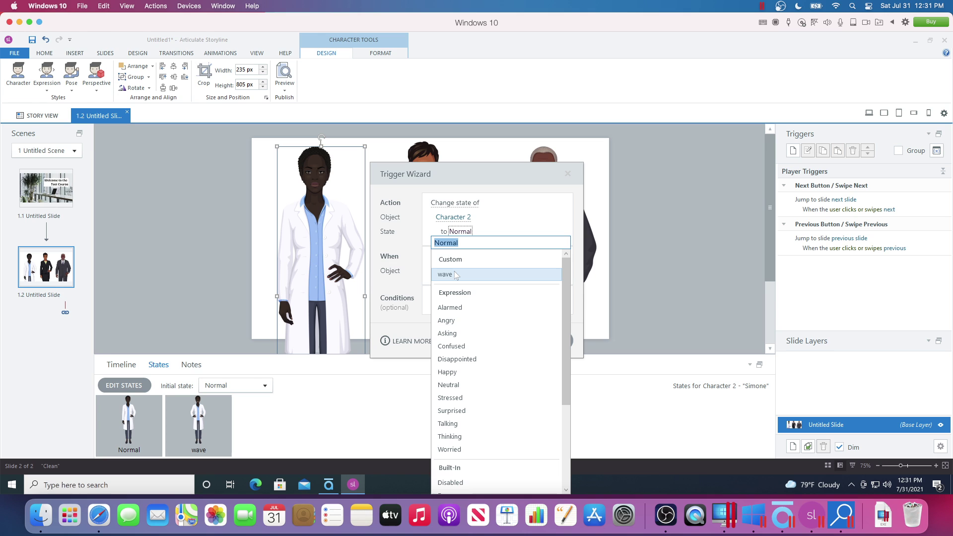
pyautogui.click(455, 274)
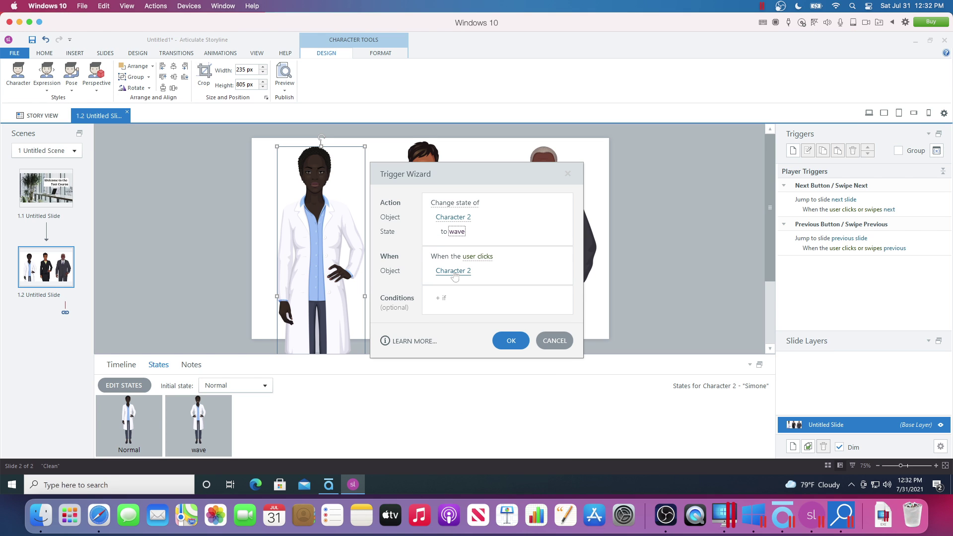
pyautogui.click(486, 257)
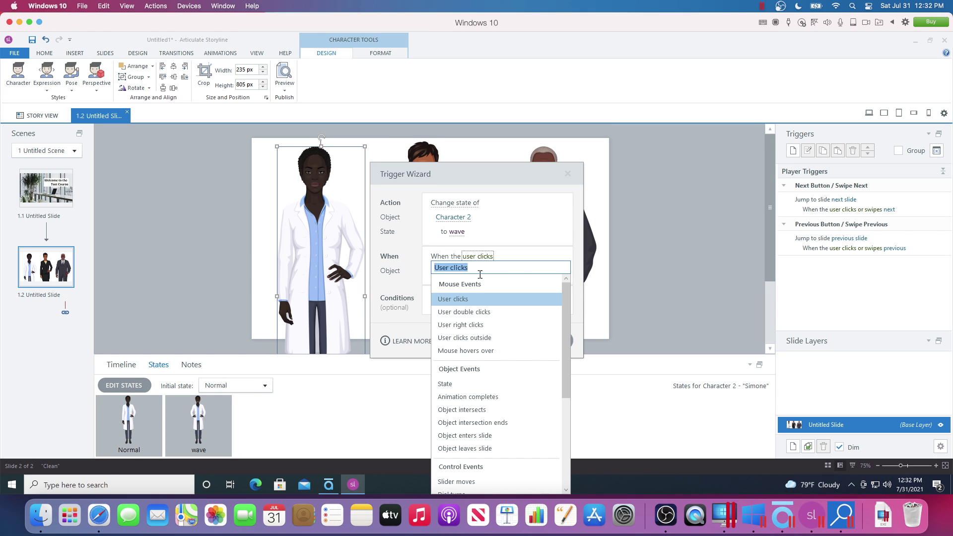
pyautogui.click(467, 350)
pyautogui.click(509, 376)
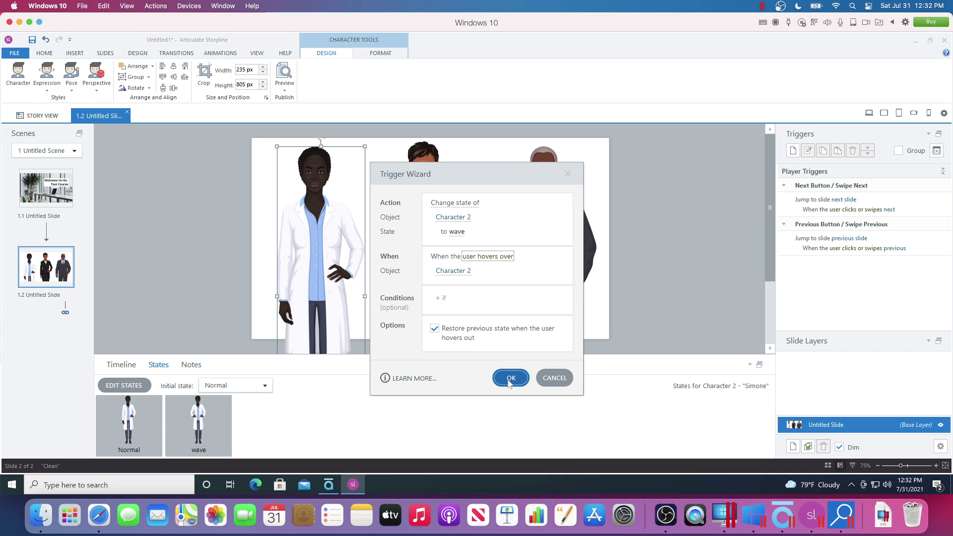
pyautogui.click(838, 150)
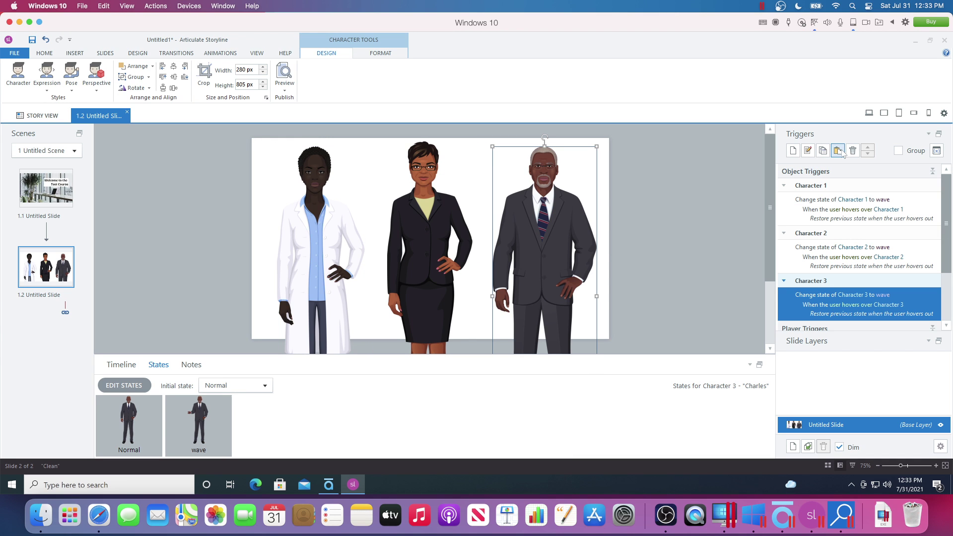
pyautogui.click(869, 113)
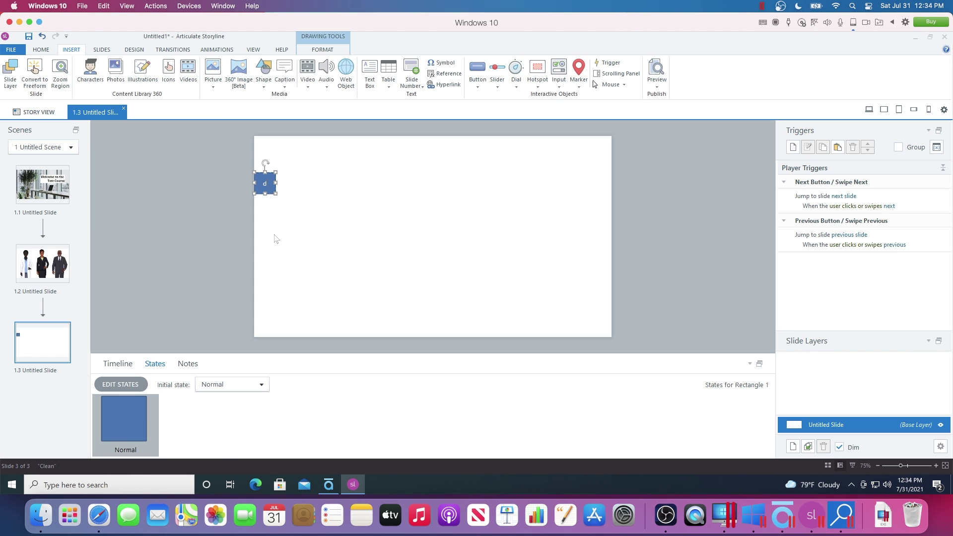
# Step: Stack three blue rectangles and add a first slide layer with a stock office photo
pyautogui.hotkey('ctrl', 'z')
pyautogui.moveTo(265, 185); pyautogui.dragTo(265, 213)
pyautogui.moveTo(265, 213); pyautogui.dragTo(267, 242)
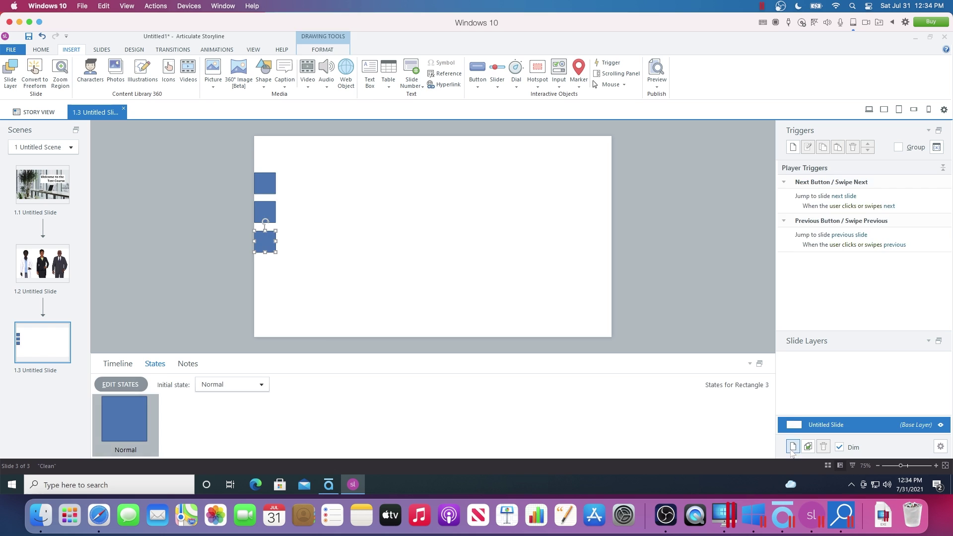
pyautogui.click(793, 446)
pyautogui.click(115, 70)
pyautogui.click(734, 419)
# Step: Add a slide layer 'image 2' with an office photo placed right of the rectangles
pyautogui.click(793, 446)
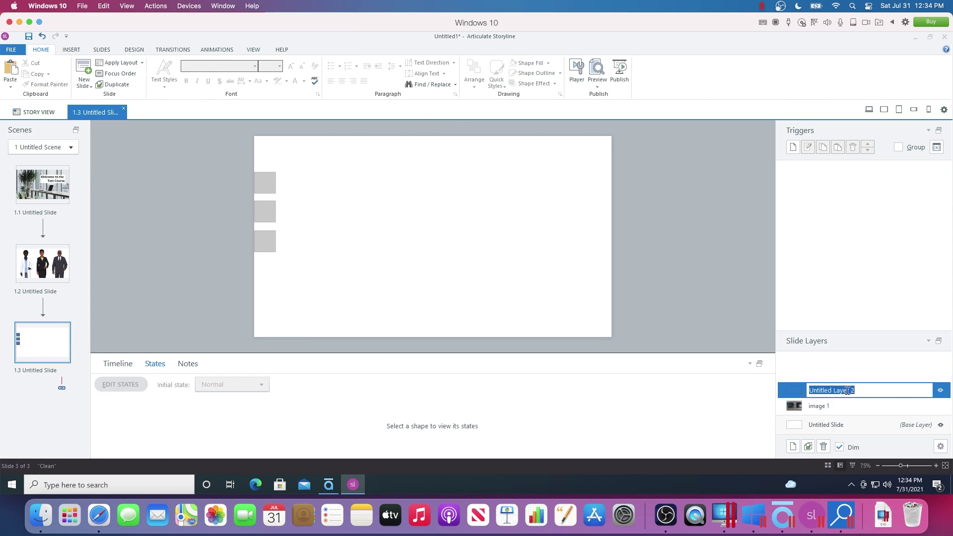
pyautogui.write('image 2')
pyautogui.click(71, 49)
pyautogui.click(115, 70)
pyautogui.click(734, 419)
pyautogui.moveTo(432, 236); pyautogui.dragTo(461, 236)
# Step: Duplicate it as 'image 3' with a city-view office photo, then return to the base layer
pyautogui.click(808, 447)
pyautogui.write('image 3')
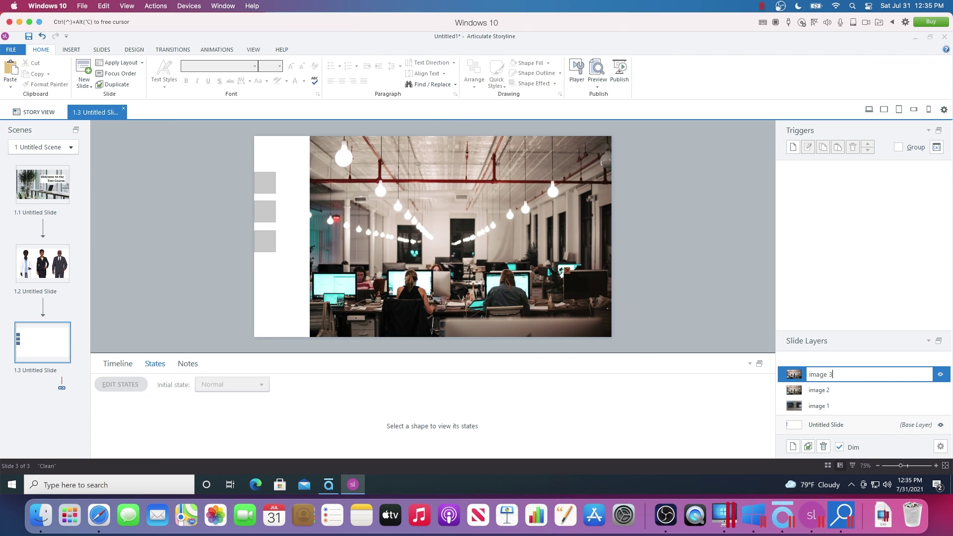
pyautogui.rightClick(530, 248)
pyautogui.moveTo(576, 389)
pyautogui.click(685, 401)
pyautogui.click(702, 159)
pyautogui.click(734, 420)
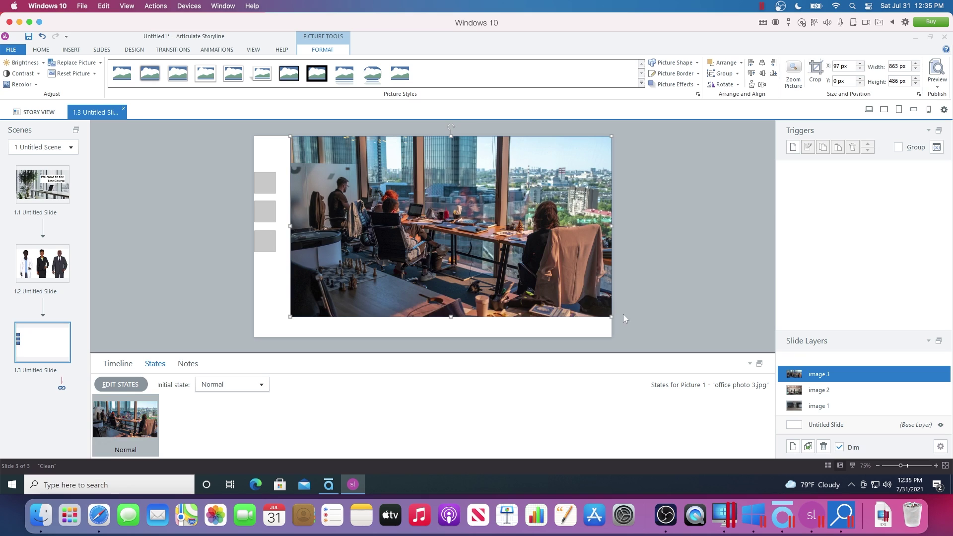
pyautogui.click(265, 183)
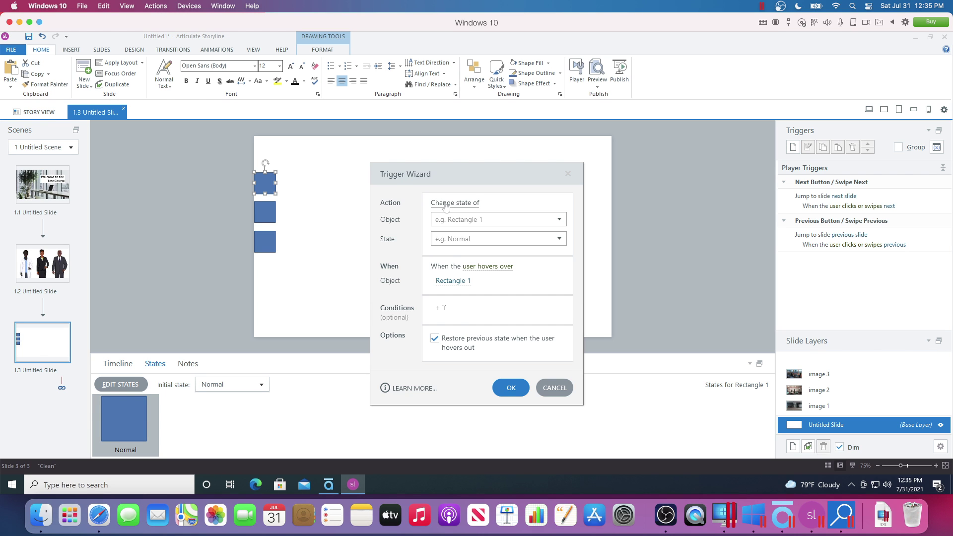
# Step: Set the rectangle's trigger to show layer image 3
pyautogui.click(455, 202)
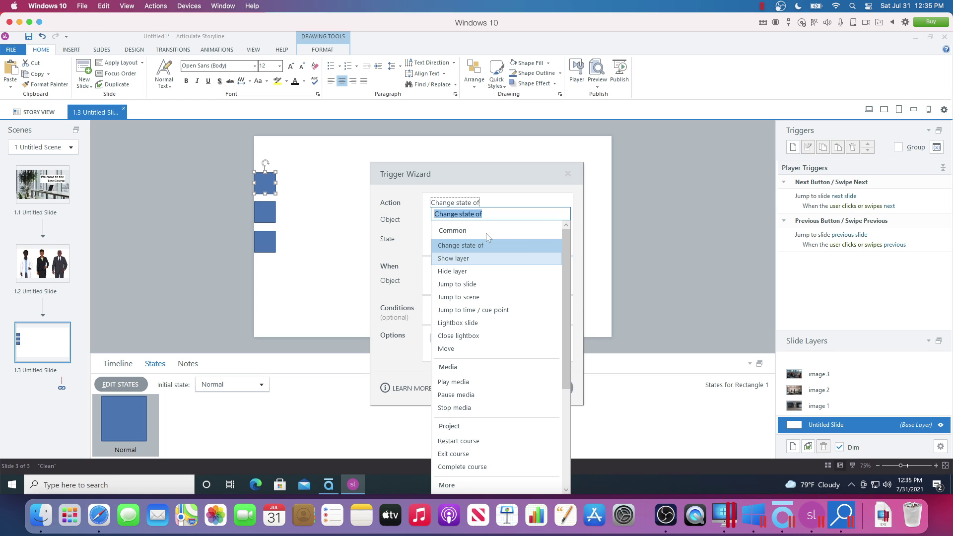
pyautogui.click(481, 257)
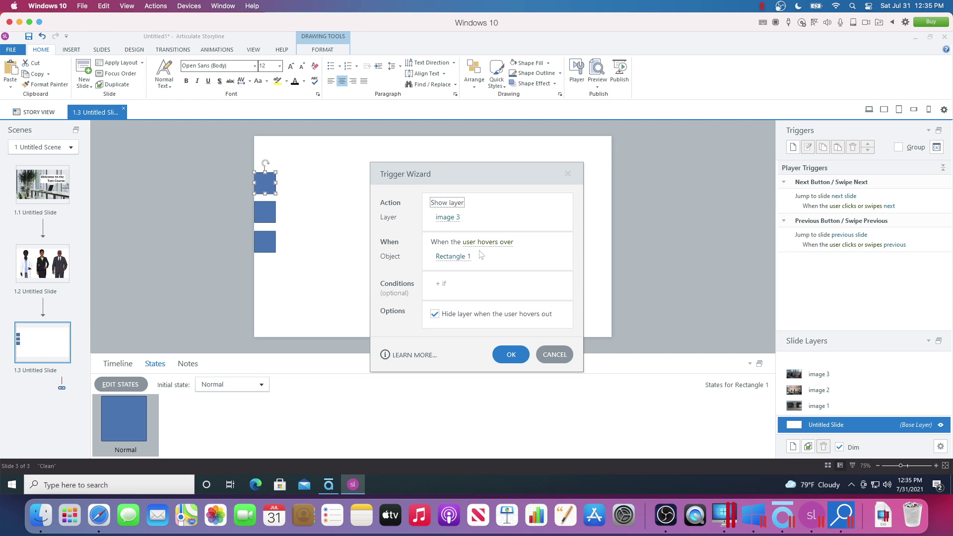
pyautogui.press('Return')
# Step: Preview slide 1.3, clicking each rectangle to switch between the corridor, red-pipe and windowed photos
pyautogui.press('F12')
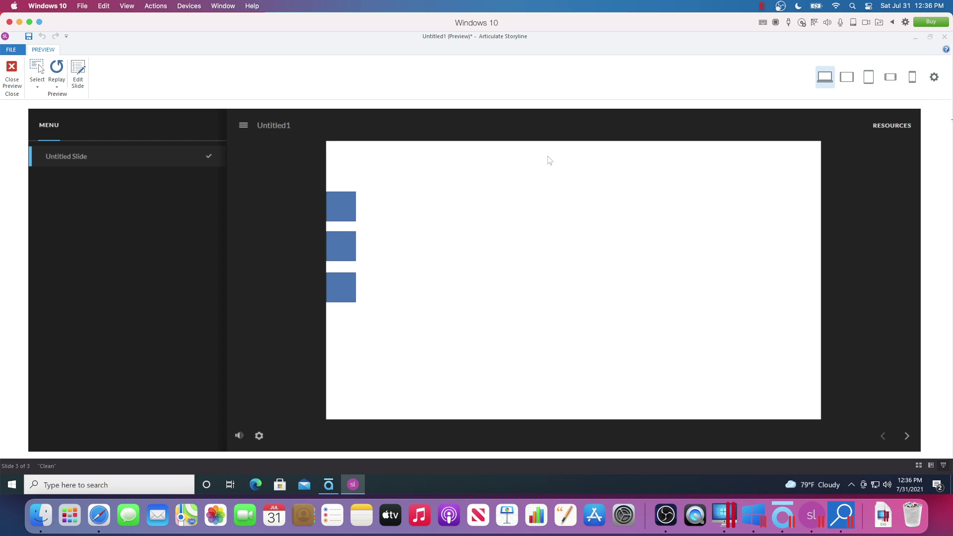
pyautogui.click(353, 209)
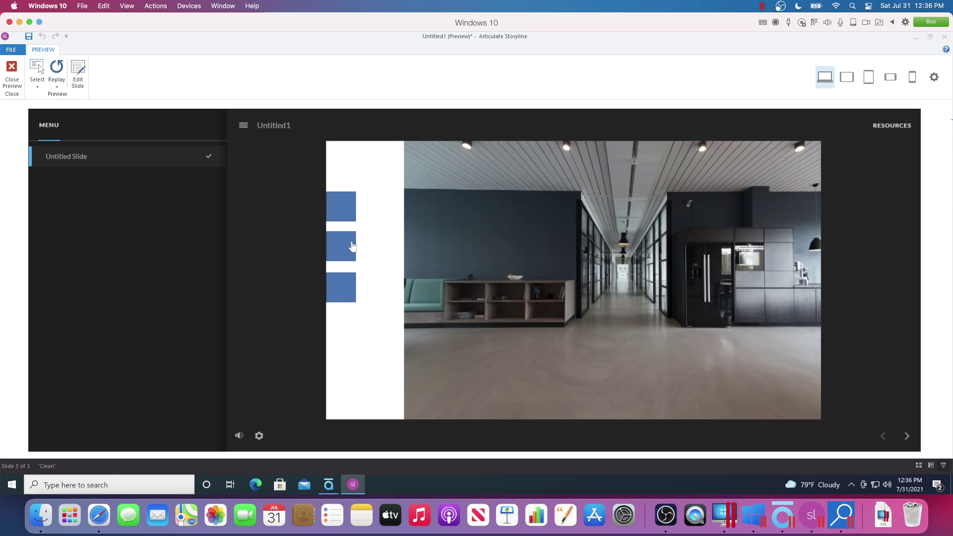
pyautogui.click(352, 245)
pyautogui.click(350, 283)
pyautogui.click(346, 254)
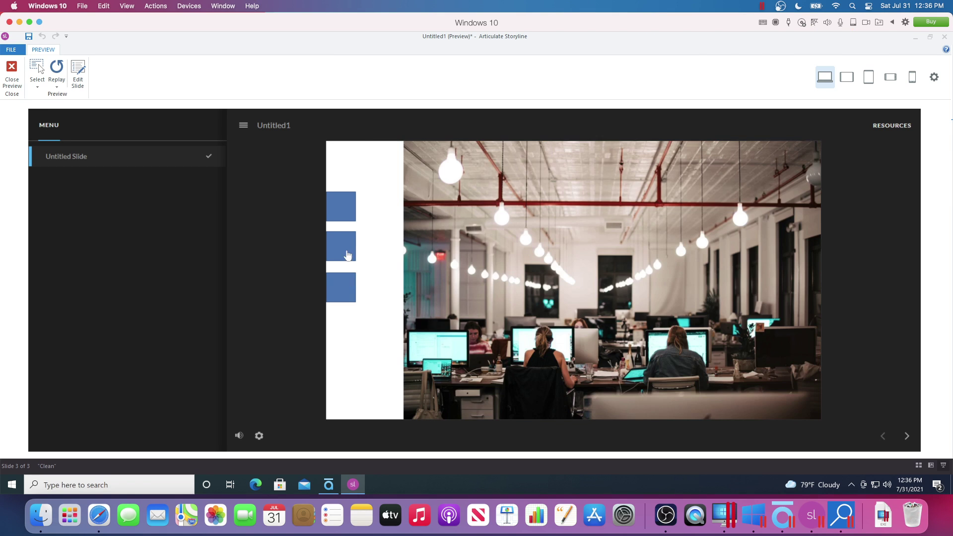
pyautogui.click(346, 219)
pyautogui.click(347, 248)
pyautogui.press('Escape')
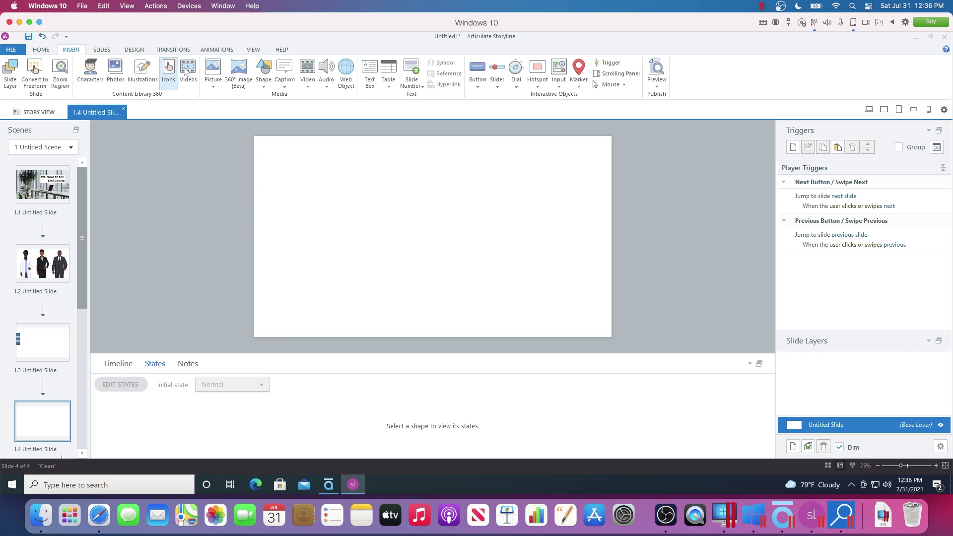
# Step: Insert the laptop-typing clip from a stock video search for 'office' and preview slide 1.4
pyautogui.click(187, 71)
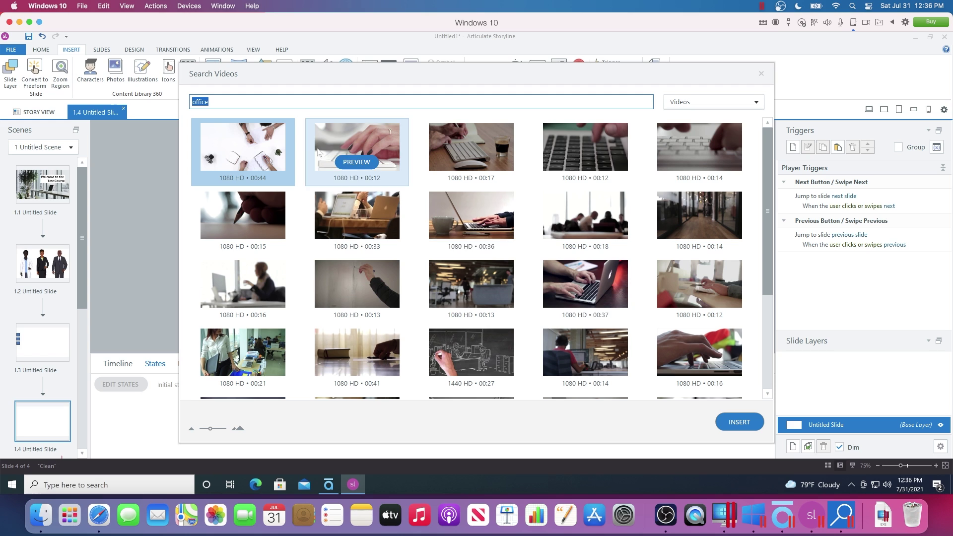
pyautogui.doubleClick(598, 276)
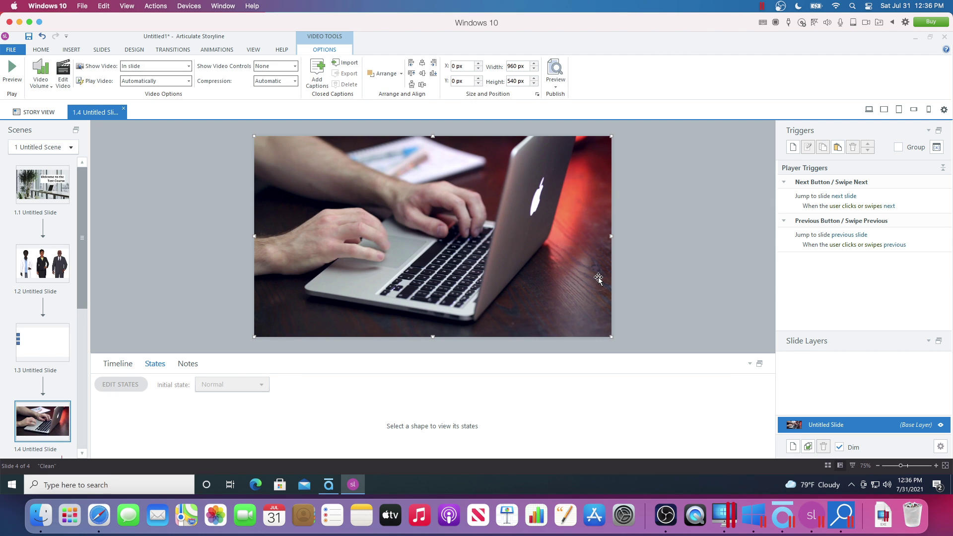
pyautogui.click(865, 110)
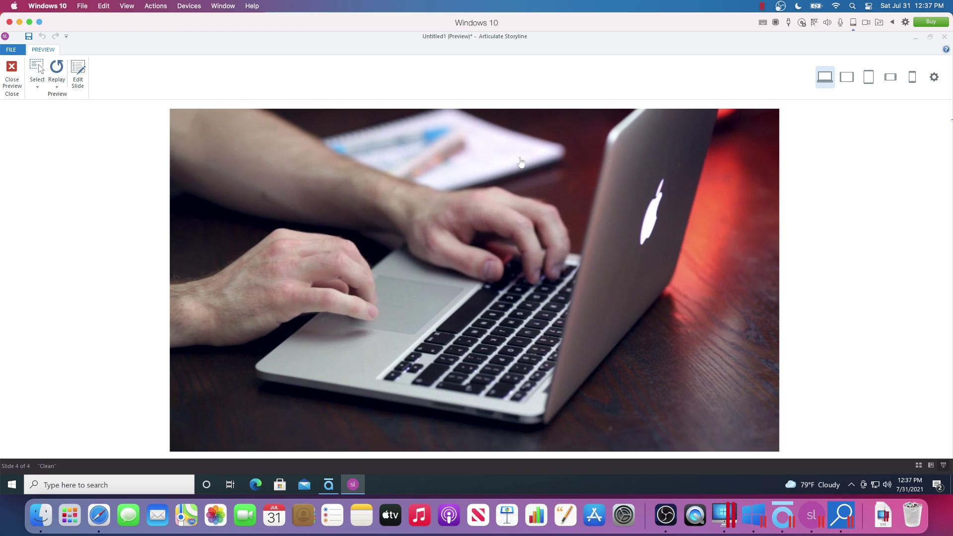
# Step: Trim the laptop video to start near 1.85 s, crop it to the hands, and save
pyautogui.click(12, 74)
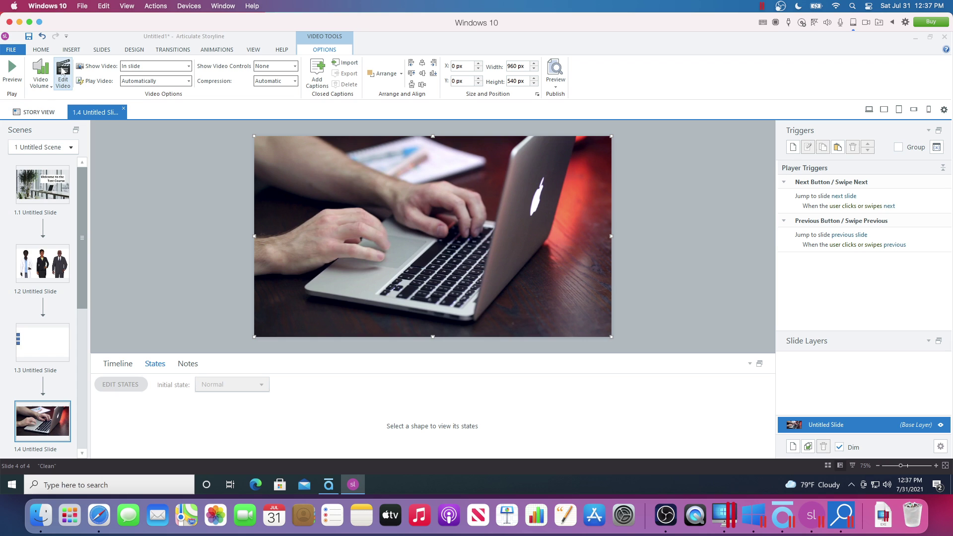
pyautogui.click(63, 71)
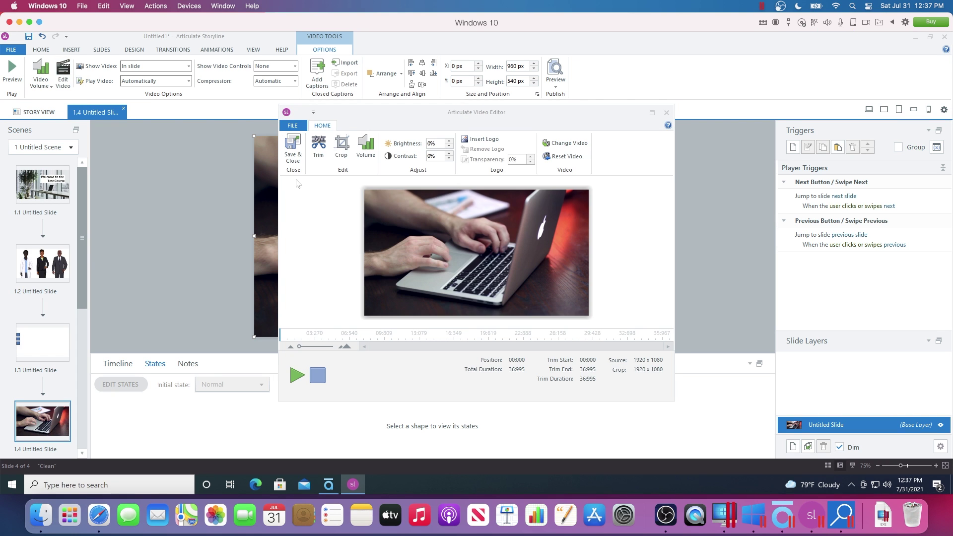
pyautogui.click(341, 149)
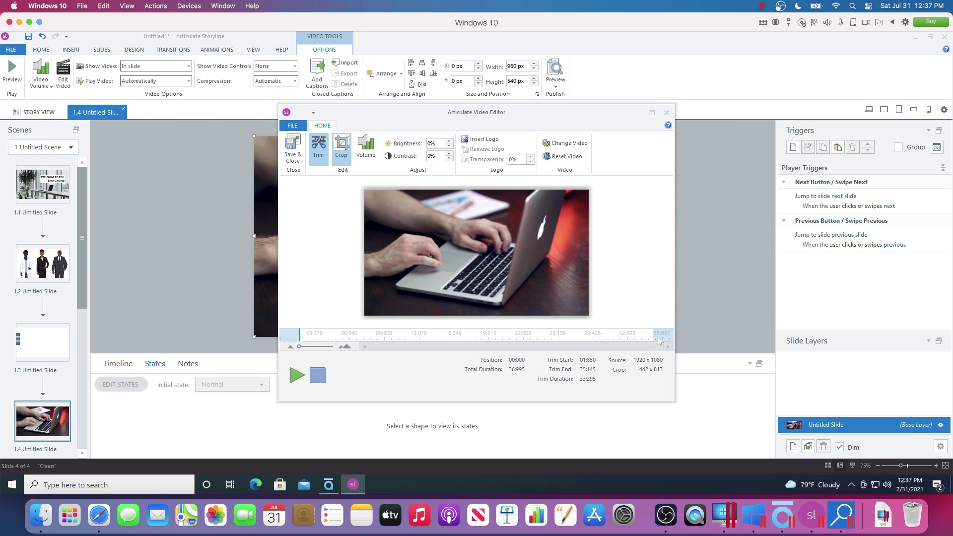
pyautogui.click(293, 158)
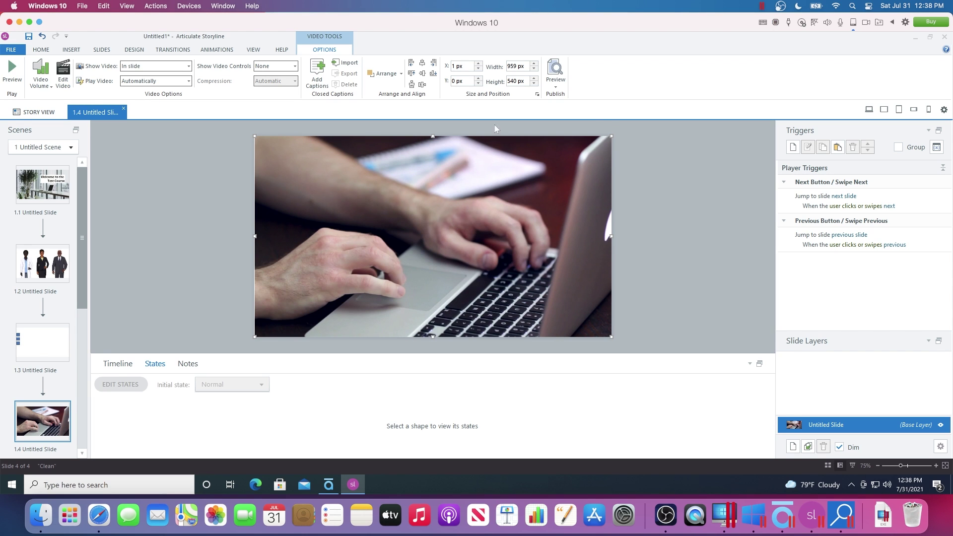
# Step: Publish the course for the web with the title 'Test' and dismiss the success message
pyautogui.click(555, 84)
pyautogui.click(561, 143)
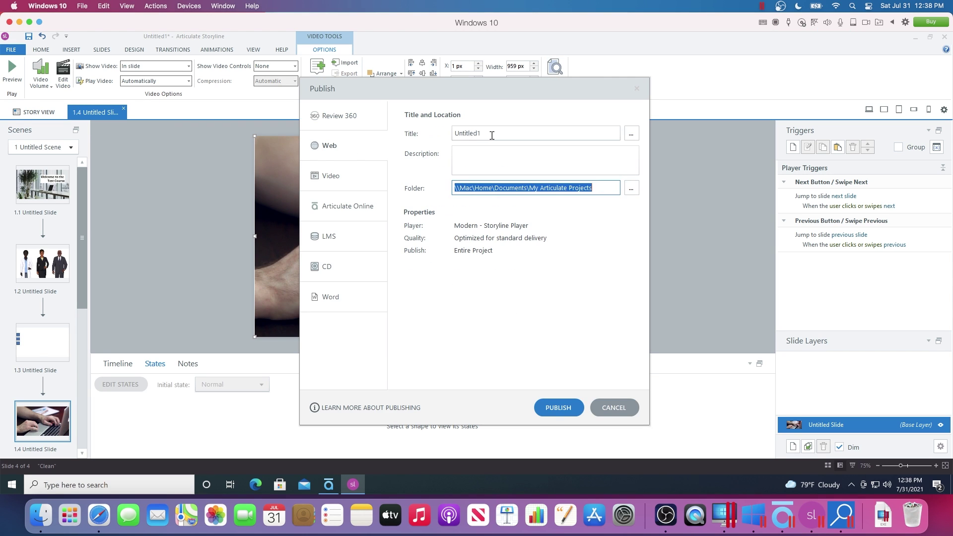
pyautogui.doubleClick(492, 135)
pyautogui.write('Test')
pyautogui.click(550, 408)
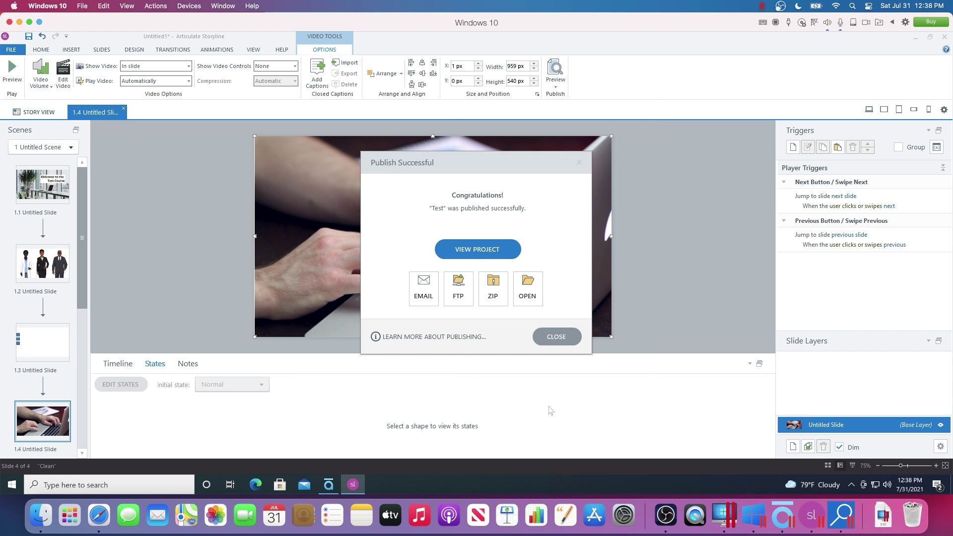
pyautogui.click(566, 339)
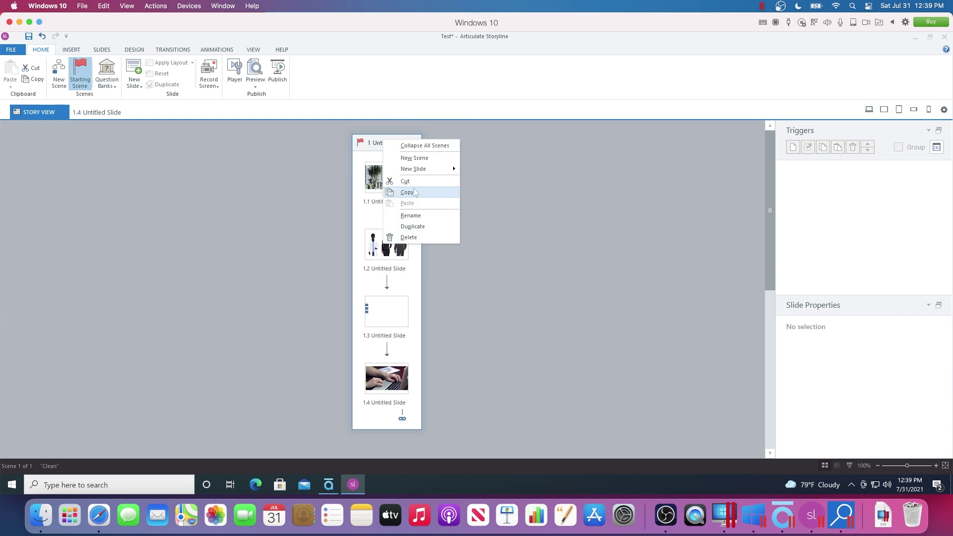
# Step: In Story View, replace the welcome photo from the media library and add a character on slide 5.1
pyautogui.click(415, 192)
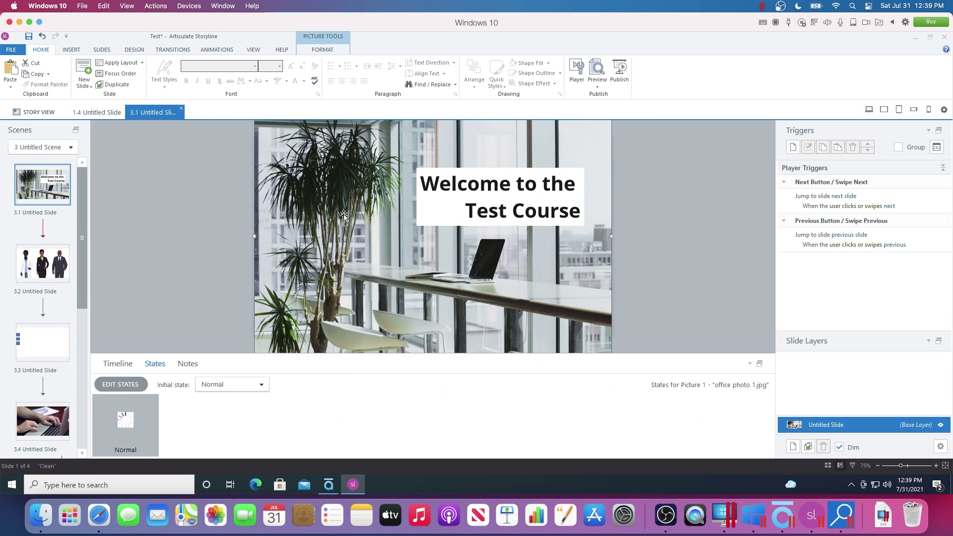
pyautogui.rightClick(345, 215)
pyautogui.moveTo(381, 350)
pyautogui.click(493, 374)
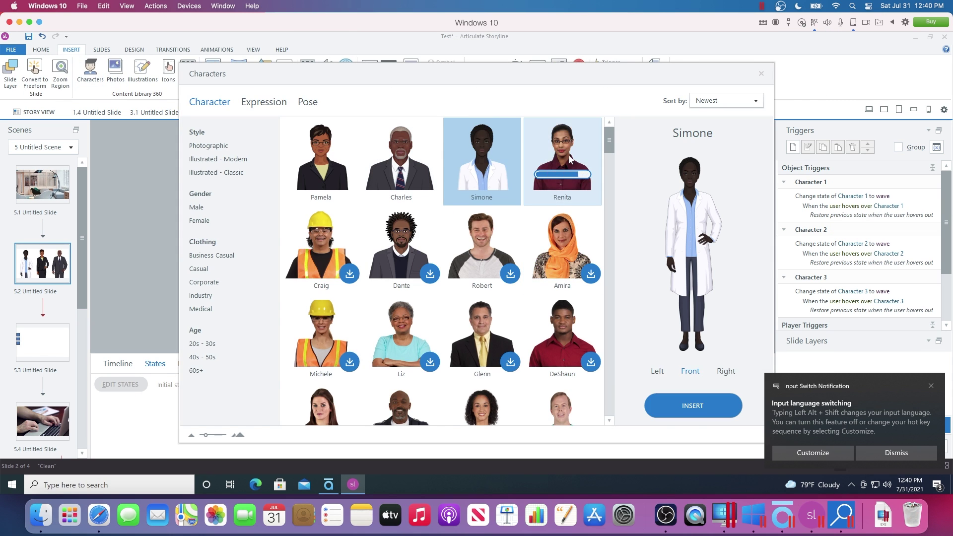
pyautogui.doubleClick(560, 208)
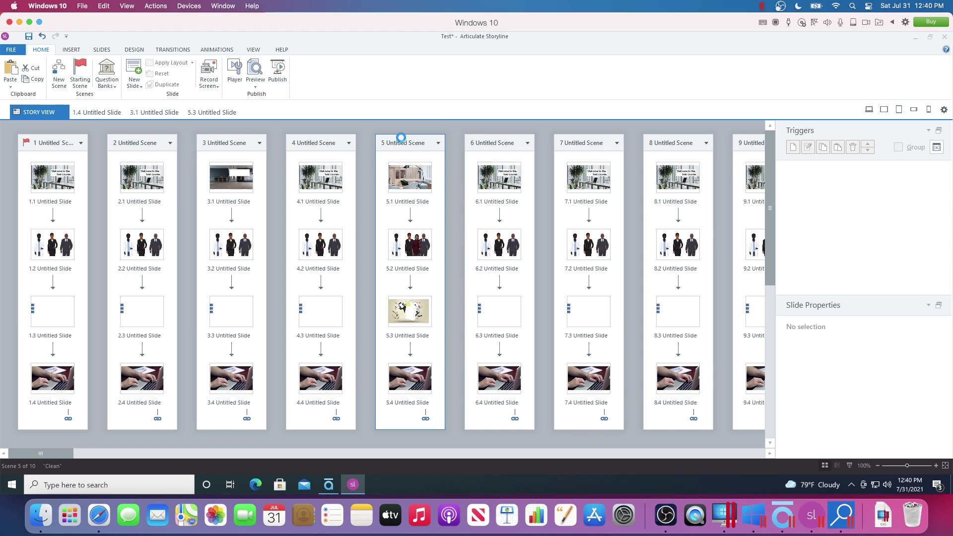
# Step: Insert the office photo onto slide 15.6 in scene 15
pyautogui.hscroll(20, 402, 142)
pyautogui.click(701, 329)
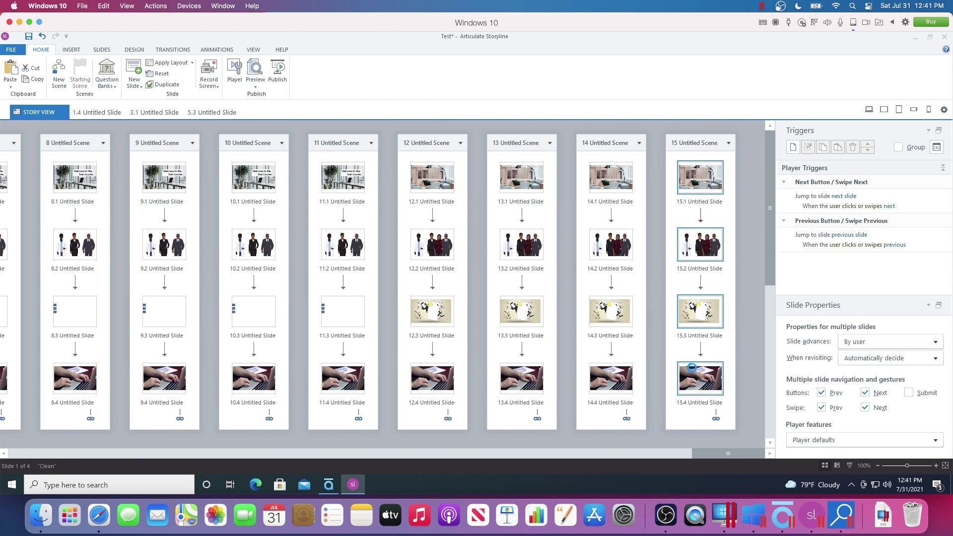
pyautogui.scroll(-5, 693, 372)
pyautogui.scroll(-5, 694, 372)
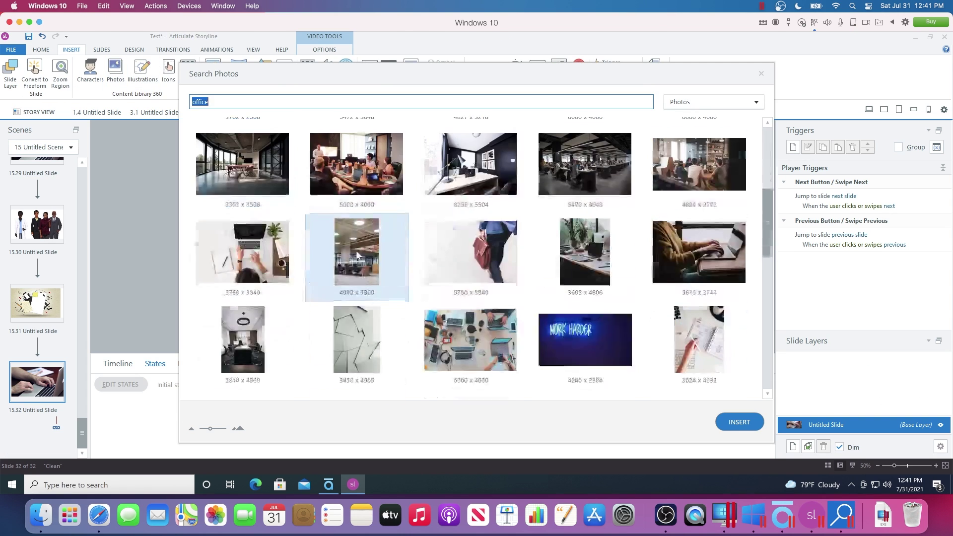
pyautogui.doubleClick(356, 255)
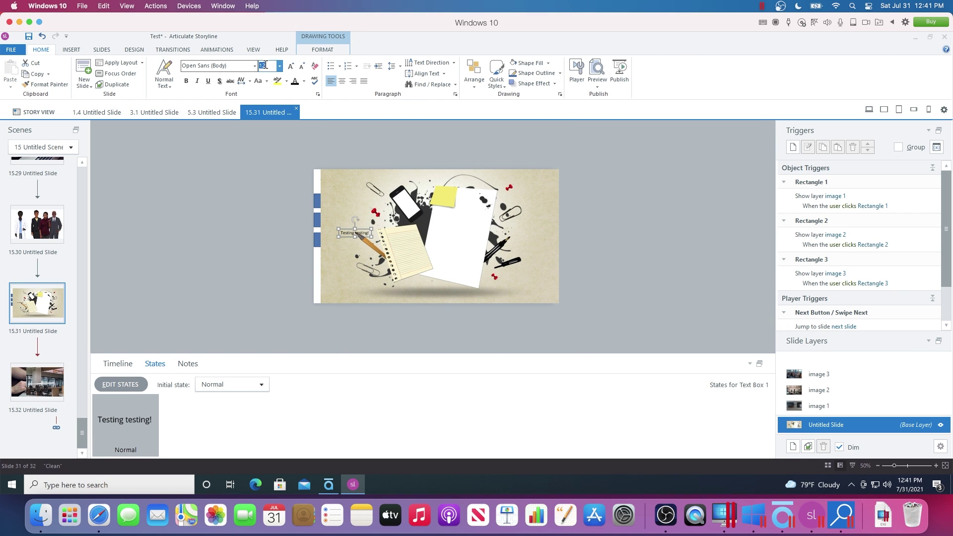
# Step: Set the text's font size to 72 and preview the slide
pyautogui.write('72')
pyautogui.press('Return')
pyautogui.press('F12')
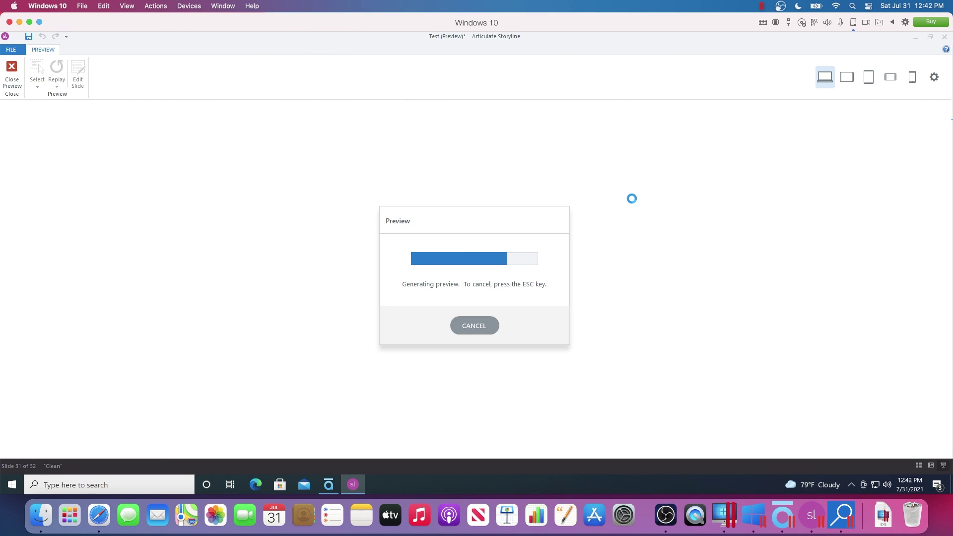
pyautogui.press('Escape')
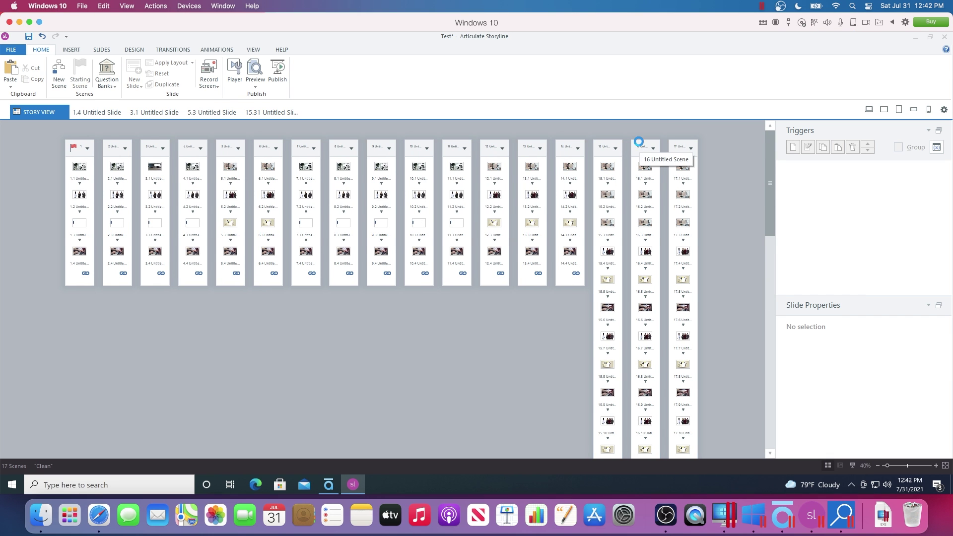
pyautogui.hotkey('ctrl', 'shift', 'Escape')
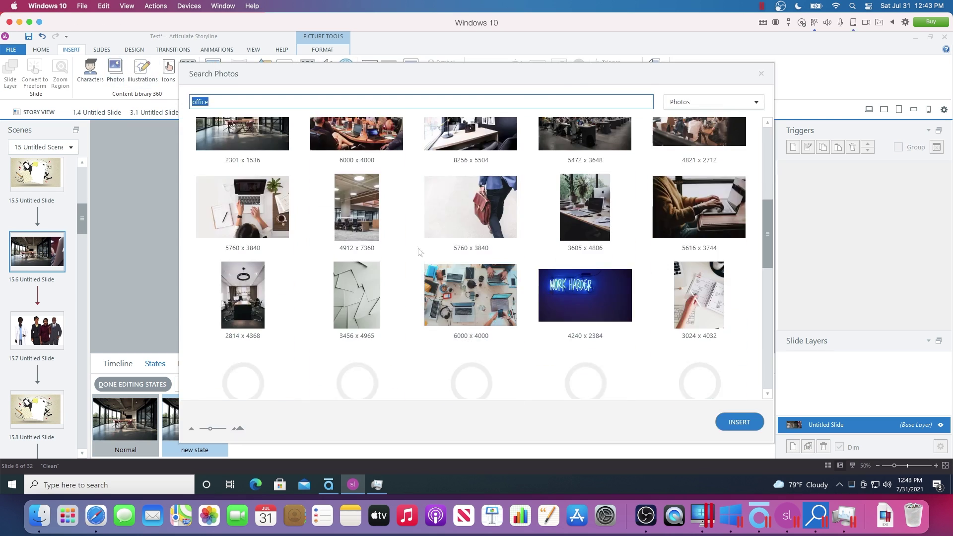
# Step: Give Picture 1 a laptops-on-desk state, add a click trigger switching to it, and preview
pyautogui.doubleClick(470, 295)
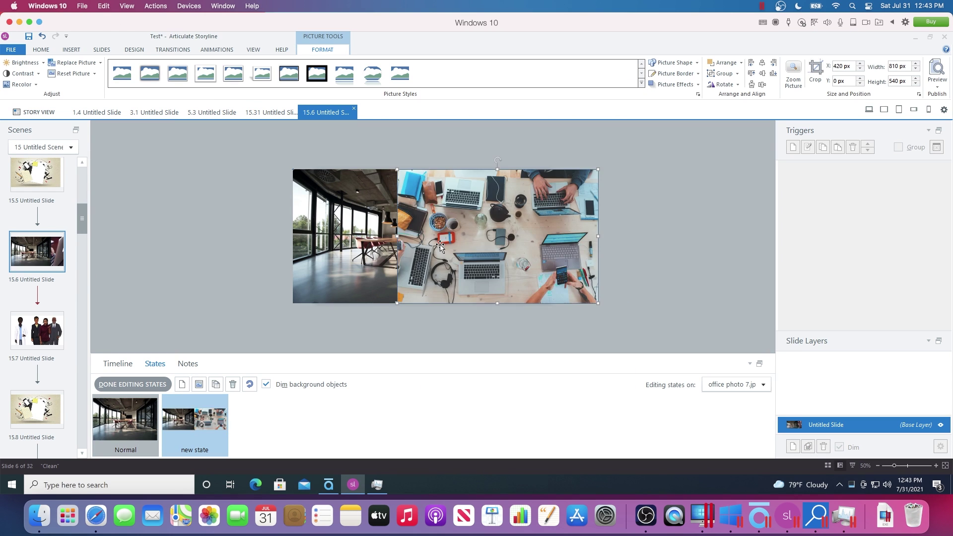
pyautogui.click(152, 385)
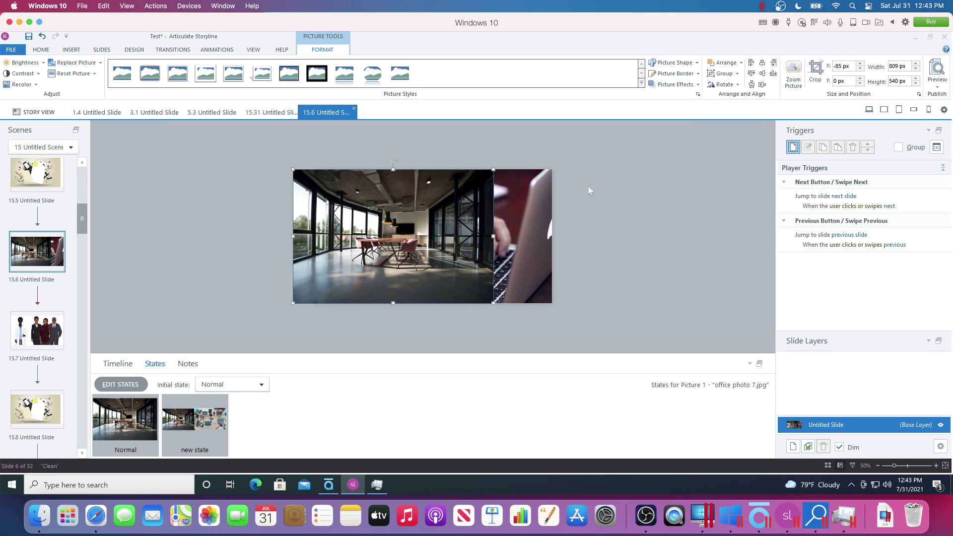
pyautogui.click(454, 203)
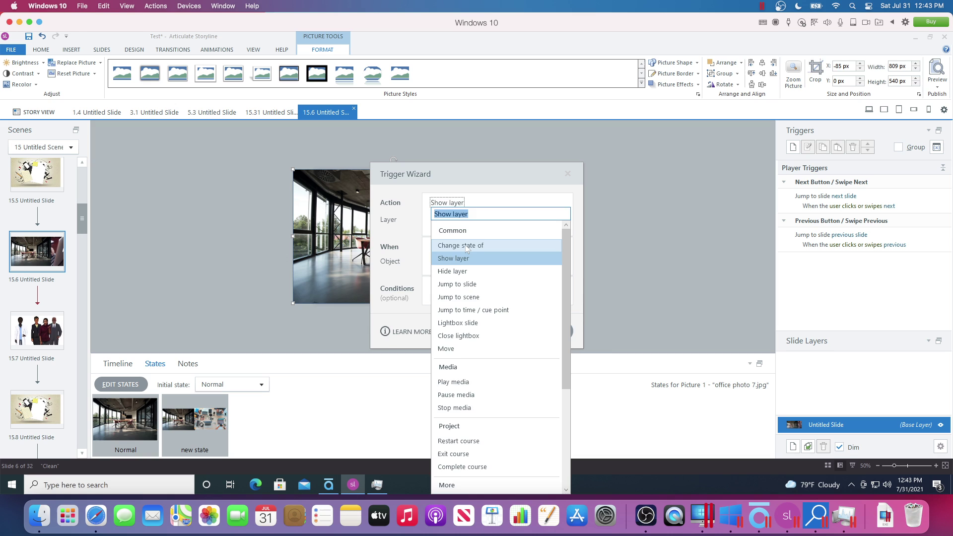
pyautogui.click(467, 246)
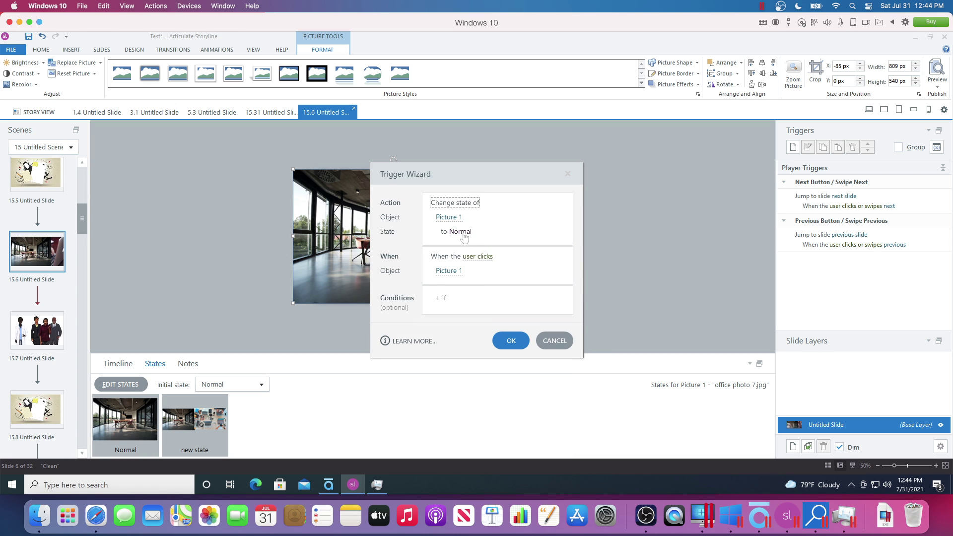
pyautogui.click(465, 236)
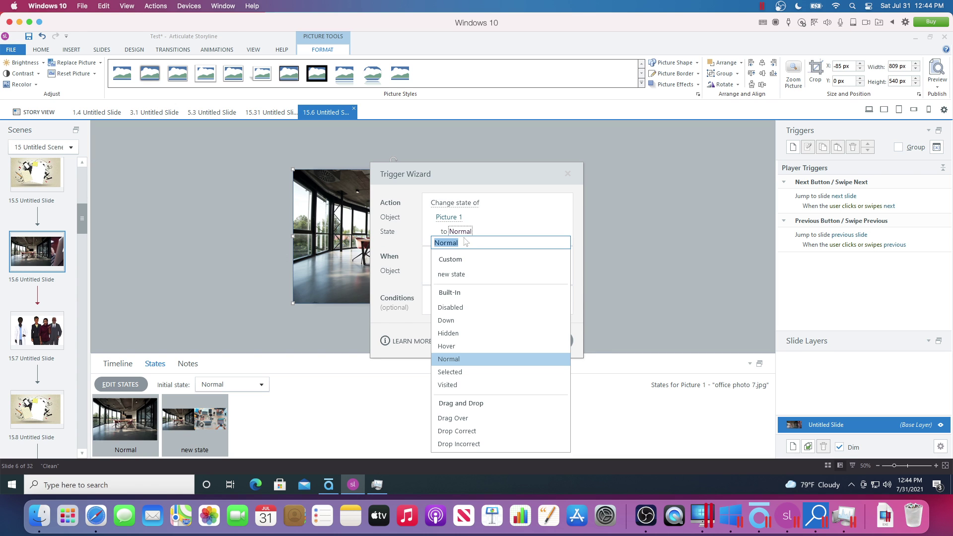
pyautogui.click(465, 274)
pyautogui.click(511, 340)
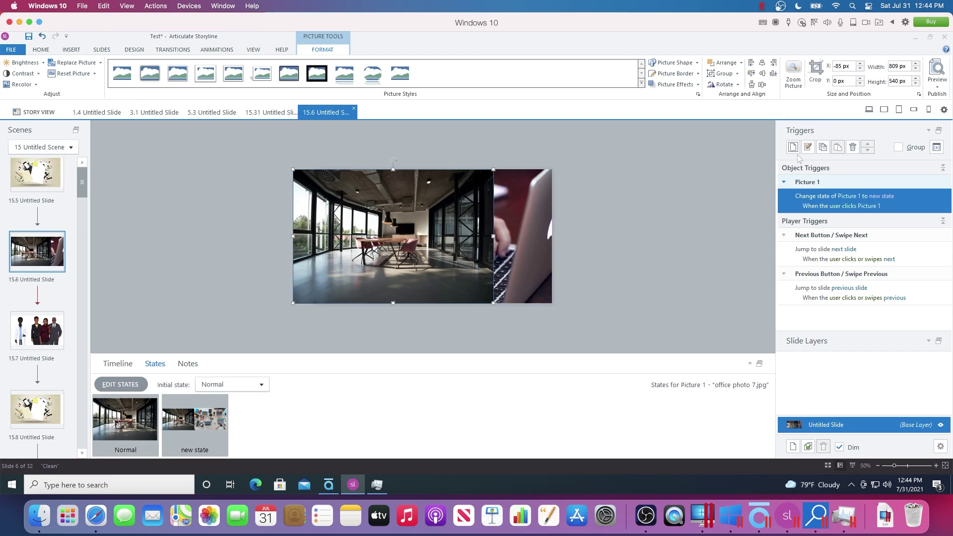
pyautogui.press('F12')
pyautogui.press('Escape')
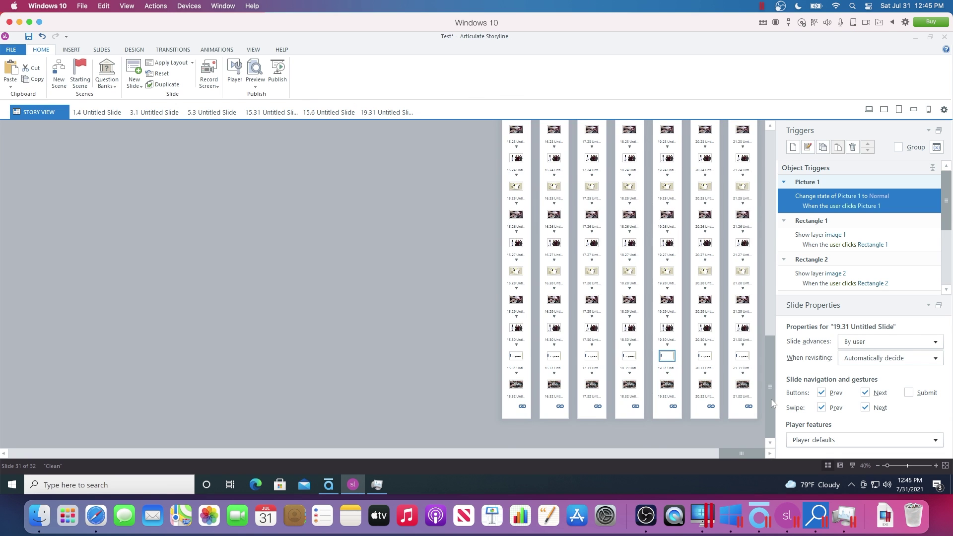
# Step: Save the course as Test and open slide 13.3 from Story View
pyautogui.hotkey('ctrl', 's')
pyautogui.press('Return')
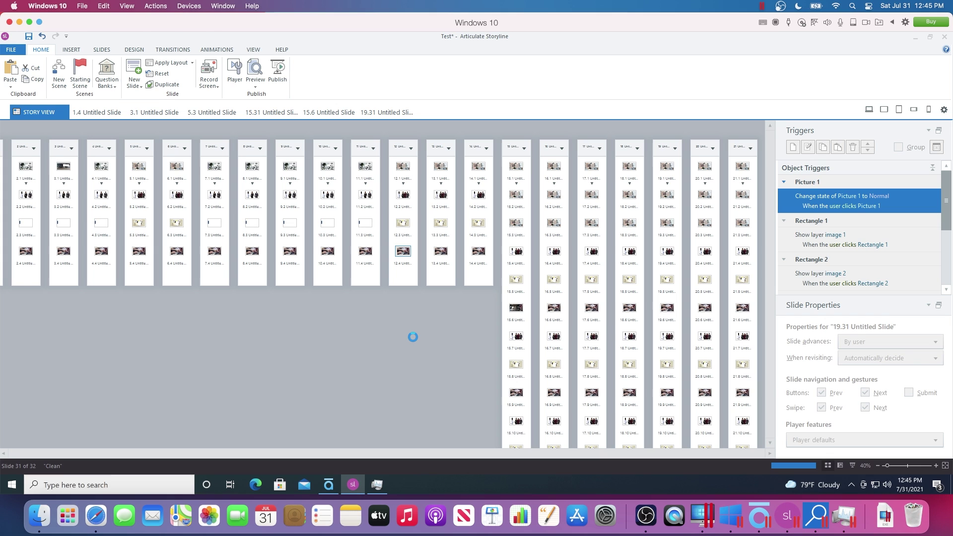
pyautogui.doubleClick(440, 223)
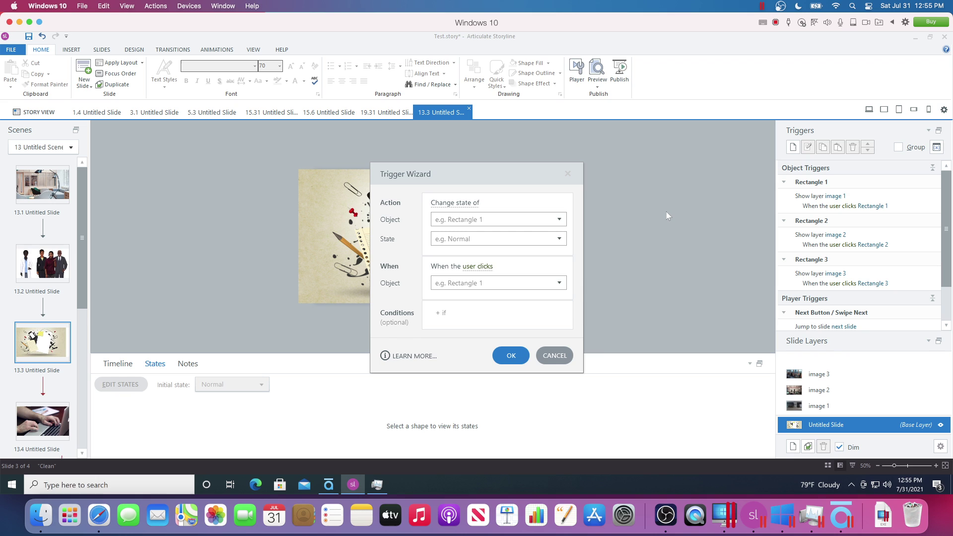
# Step: Set the Trigger Wizard to change Picture 1 to Down when the Next button is clicked
pyautogui.click(539, 220)
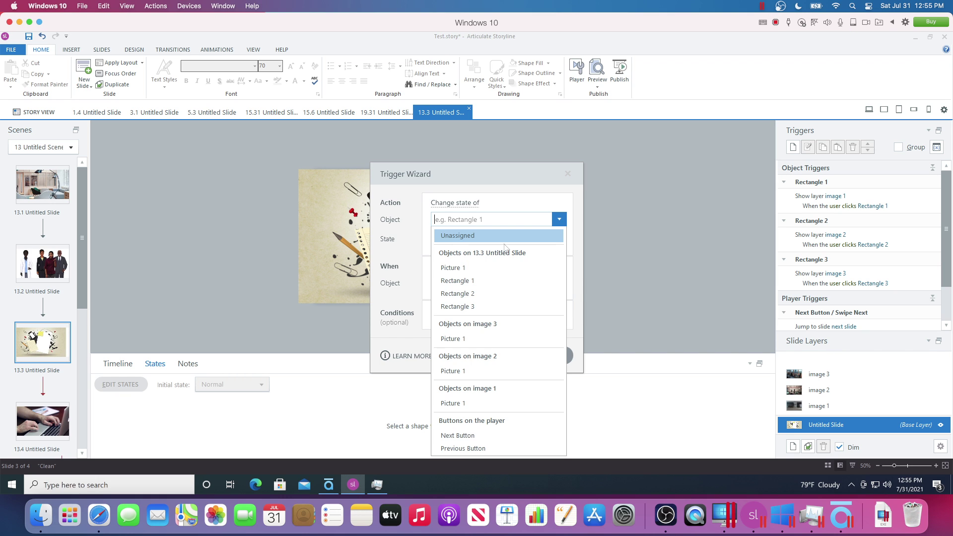
pyautogui.click(490, 269)
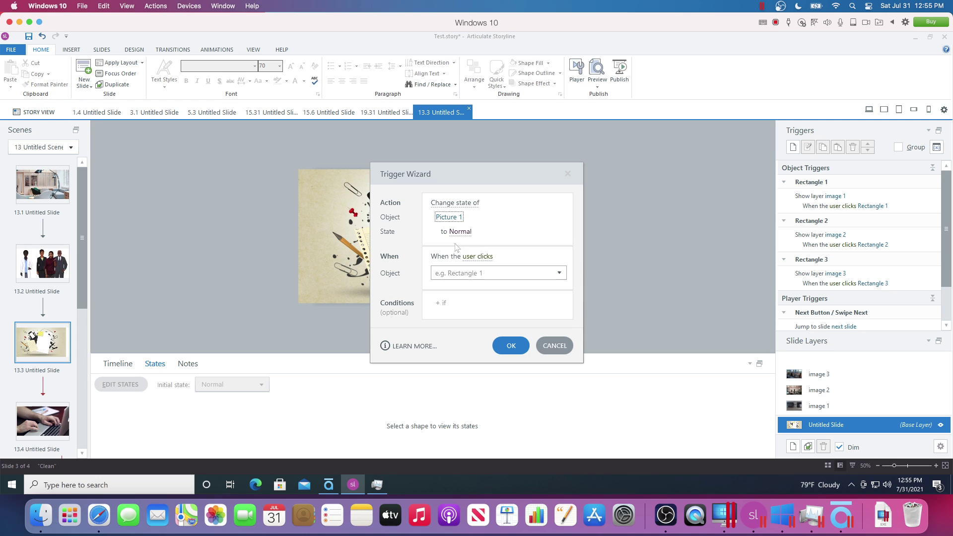
pyautogui.click(460, 234)
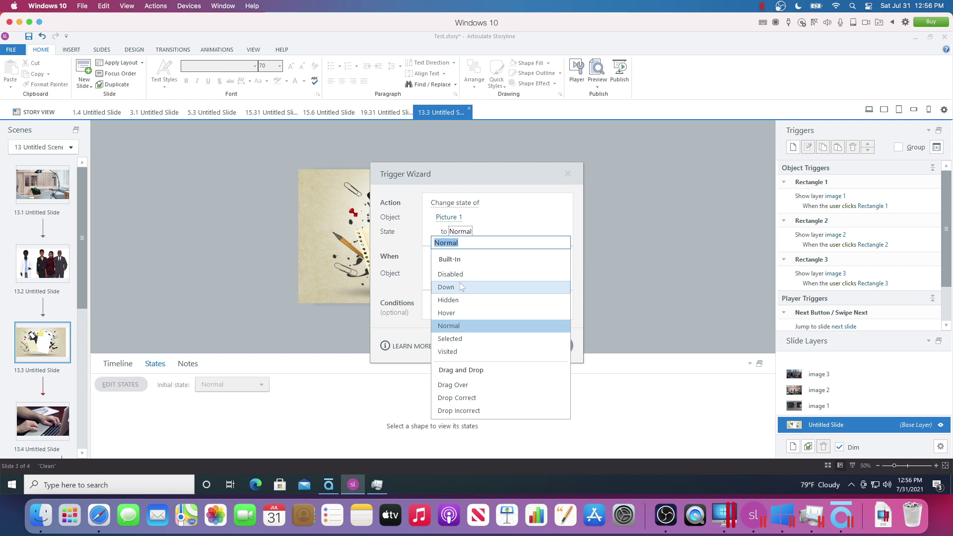
pyautogui.click(460, 287)
pyautogui.click(521, 276)
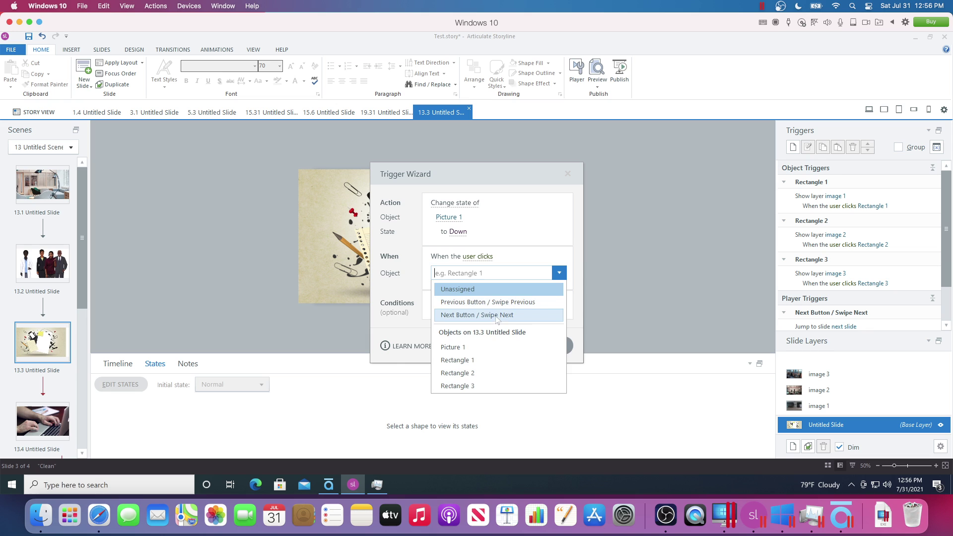
pyautogui.click(495, 321)
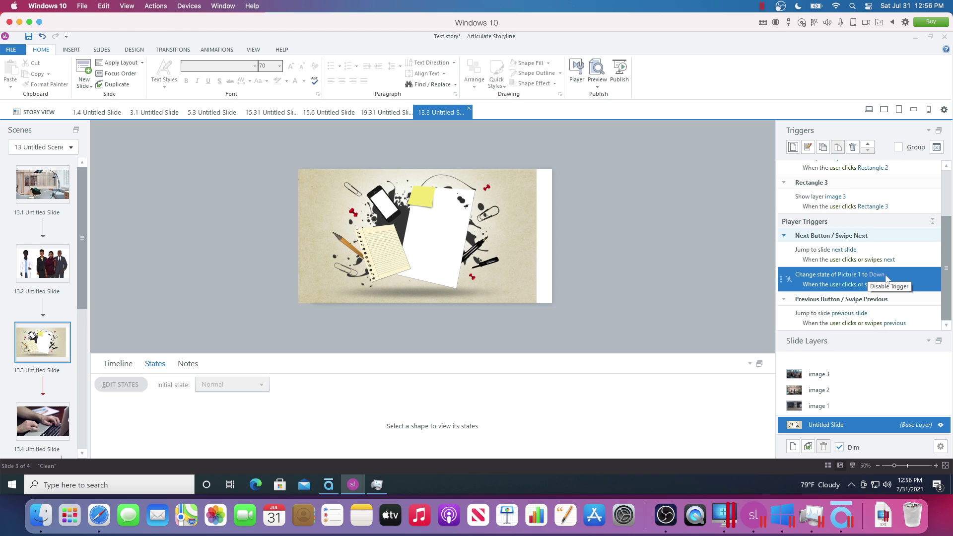
# Step: Retarget the trigger to change Rectangle 1 to Down, and change its firing event
pyautogui.click(839, 274)
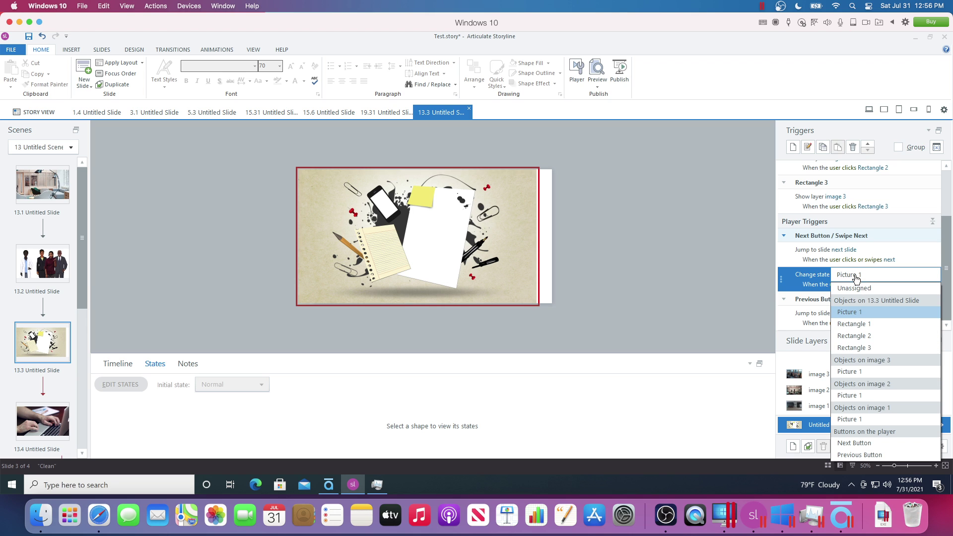
pyautogui.click(856, 334)
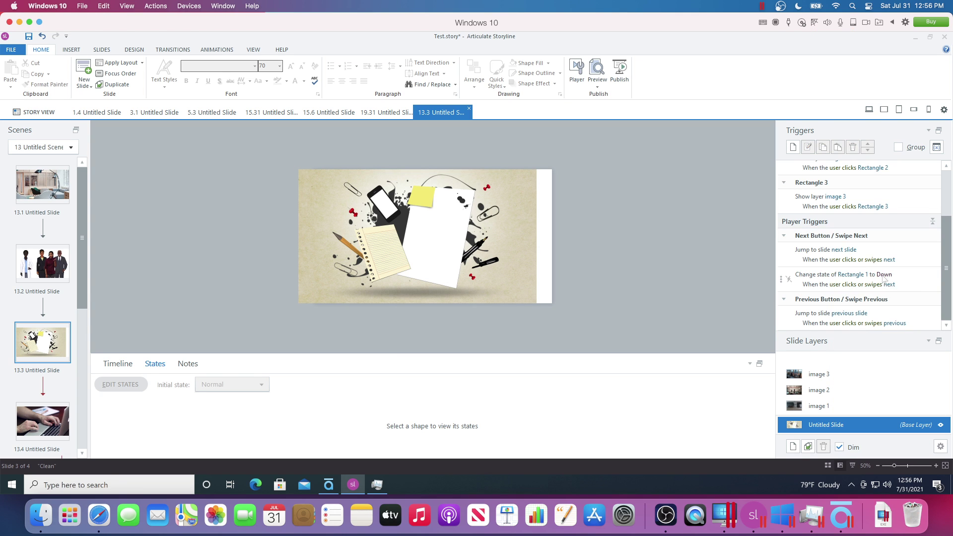
pyautogui.click(883, 275)
pyautogui.click(895, 334)
pyautogui.click(856, 286)
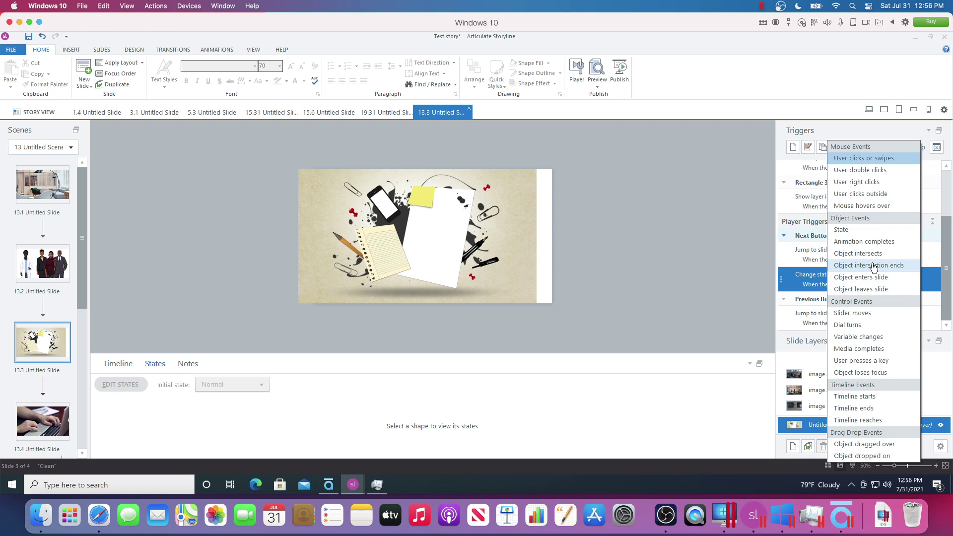
pyautogui.click(873, 267)
pyautogui.scroll(-1, 880, 230)
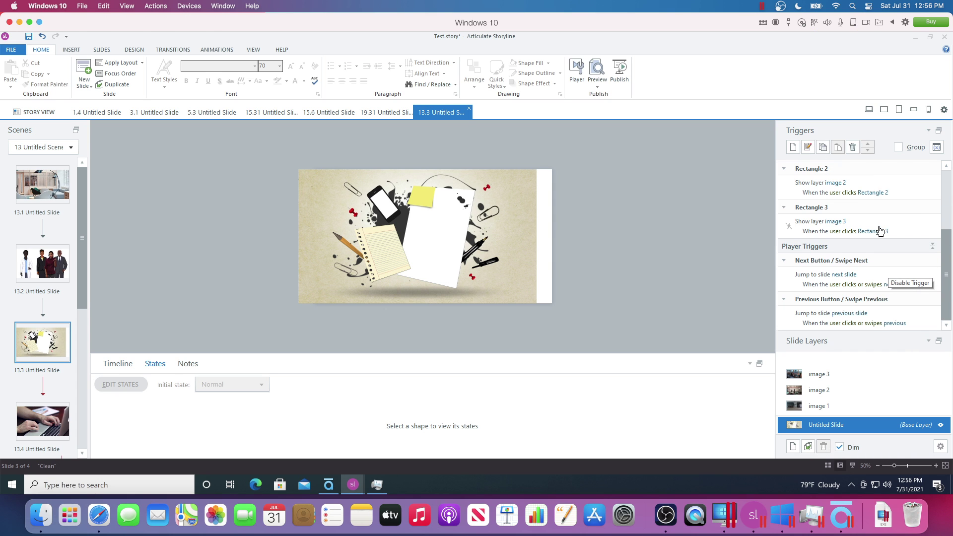
# Step: Duplicate Rectangle 2's 'Show layer image 2' trigger
pyautogui.click(904, 215)
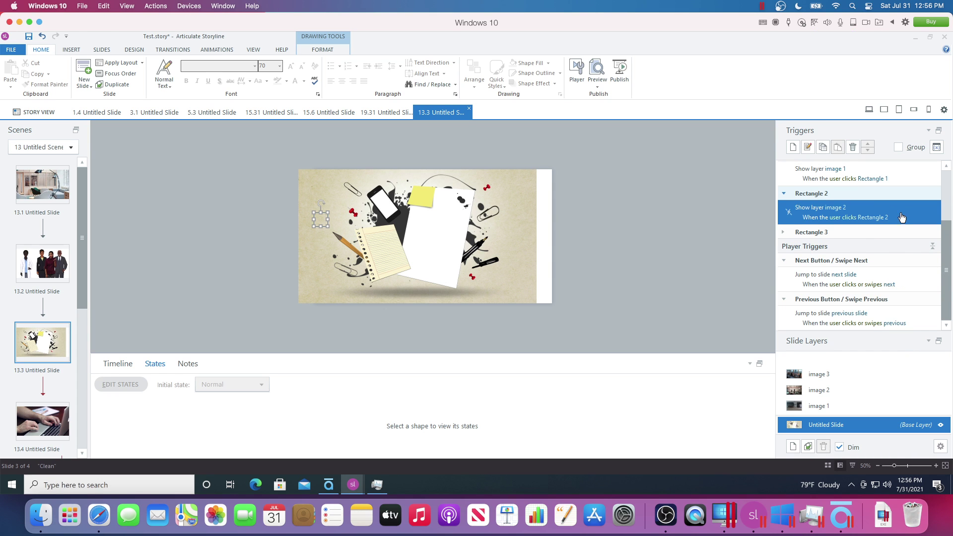
pyautogui.click(827, 148)
pyautogui.click(920, 216)
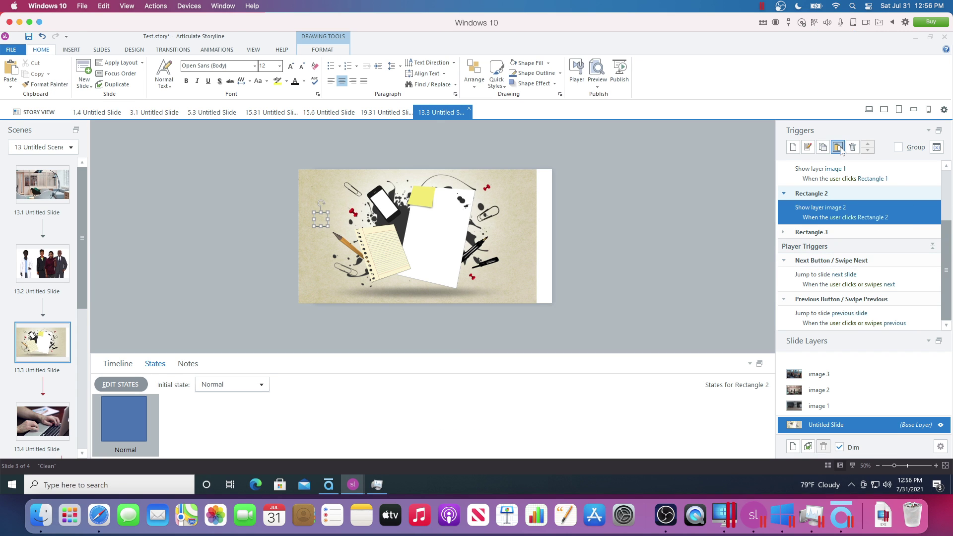
pyautogui.click(838, 147)
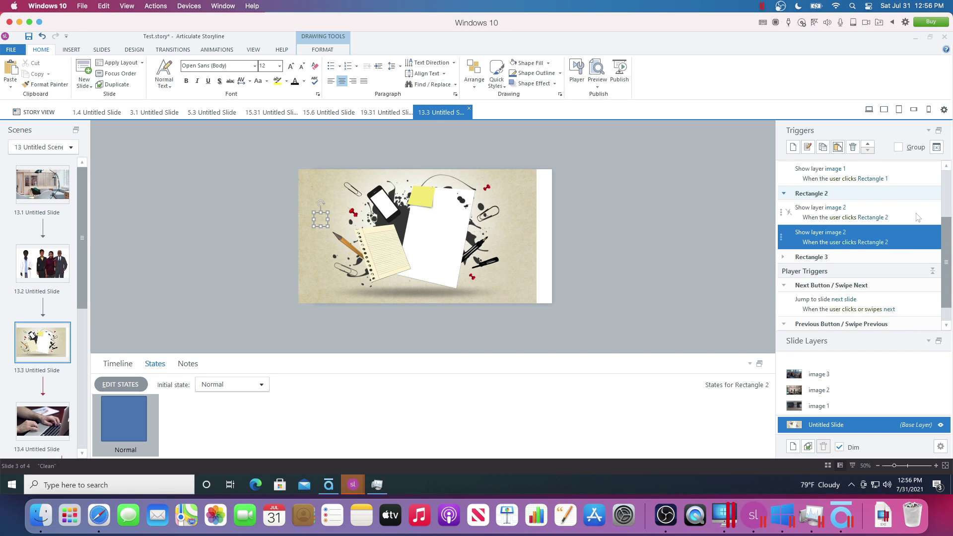
# Step: Copy and paste Rectangle 1's 'Show layer image 1' trigger
pyautogui.click(898, 216)
pyautogui.press('Up')
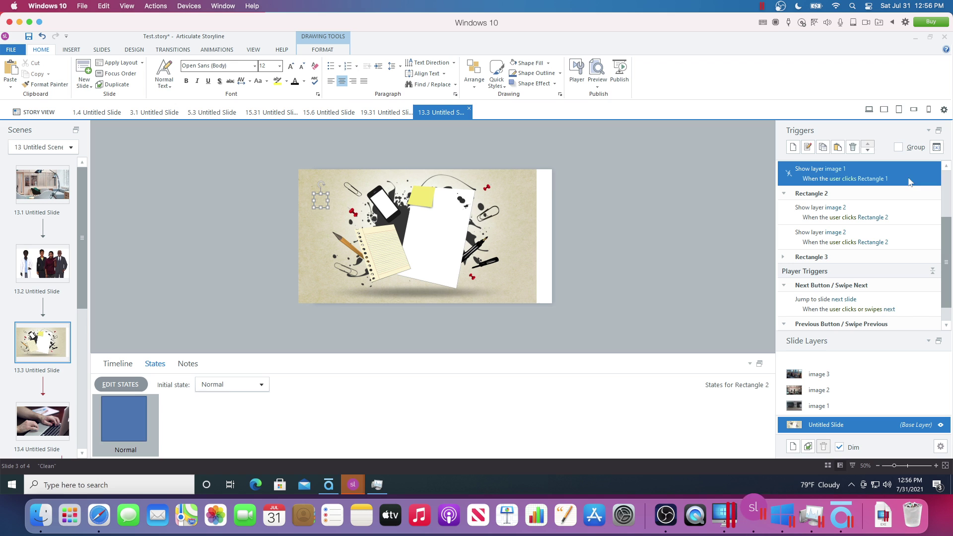
pyautogui.click(824, 148)
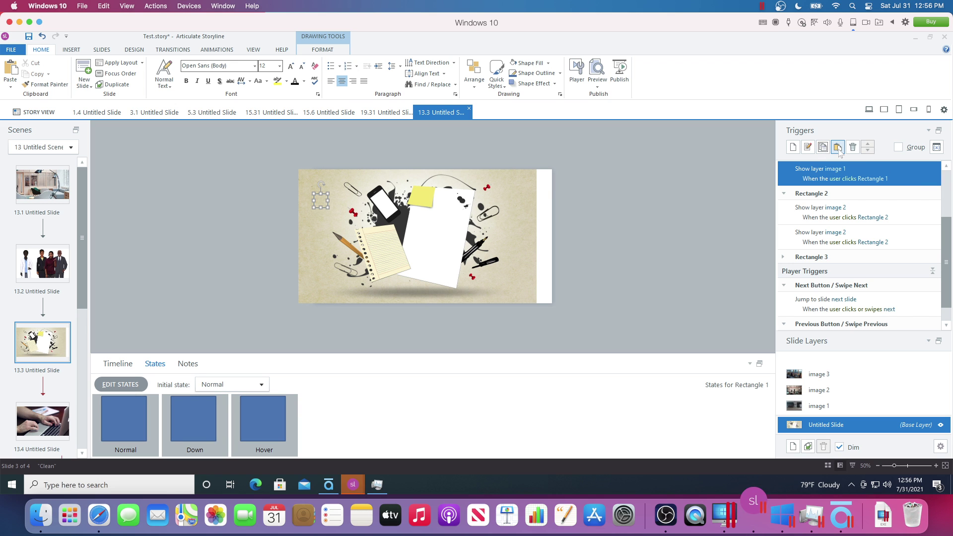
pyautogui.click(838, 148)
# Step: Change the copied trigger to Close lightbox when the user clicks outside
pyautogui.click(836, 197)
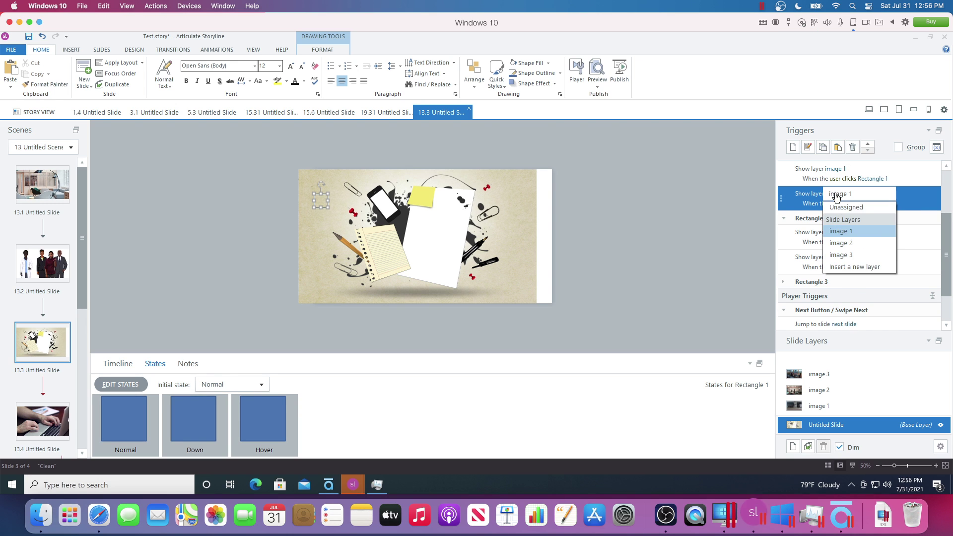
pyautogui.click(827, 198)
pyautogui.click(822, 197)
pyautogui.click(821, 197)
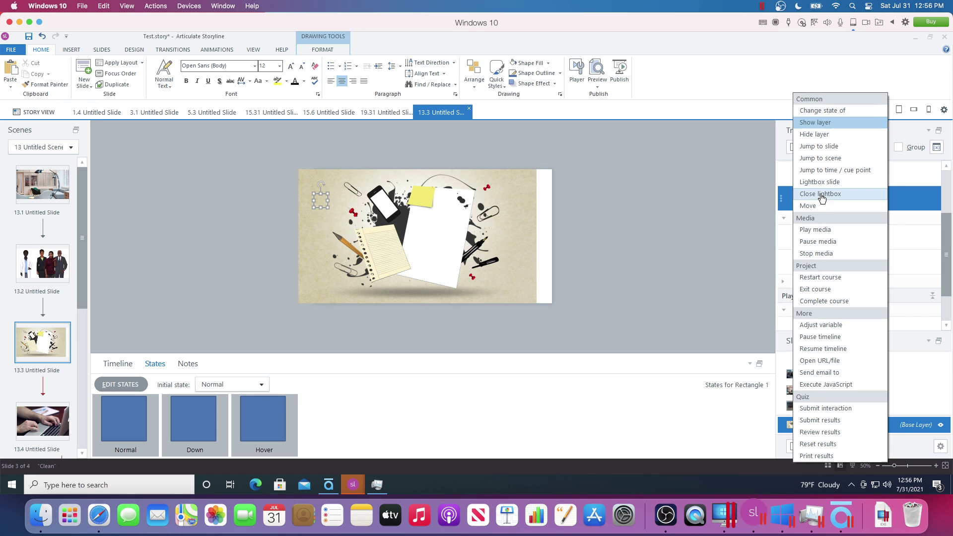
pyautogui.click(838, 195)
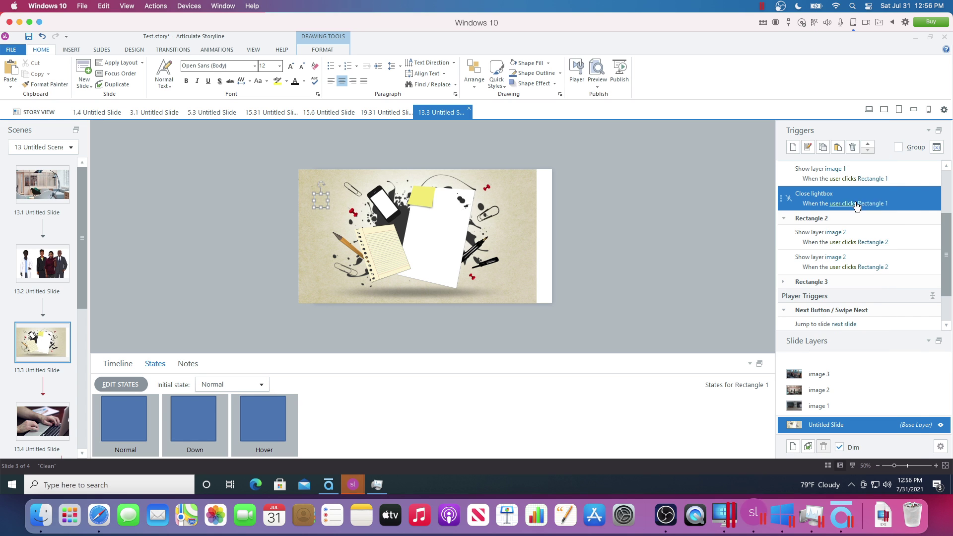
pyautogui.click(855, 204)
pyautogui.click(877, 196)
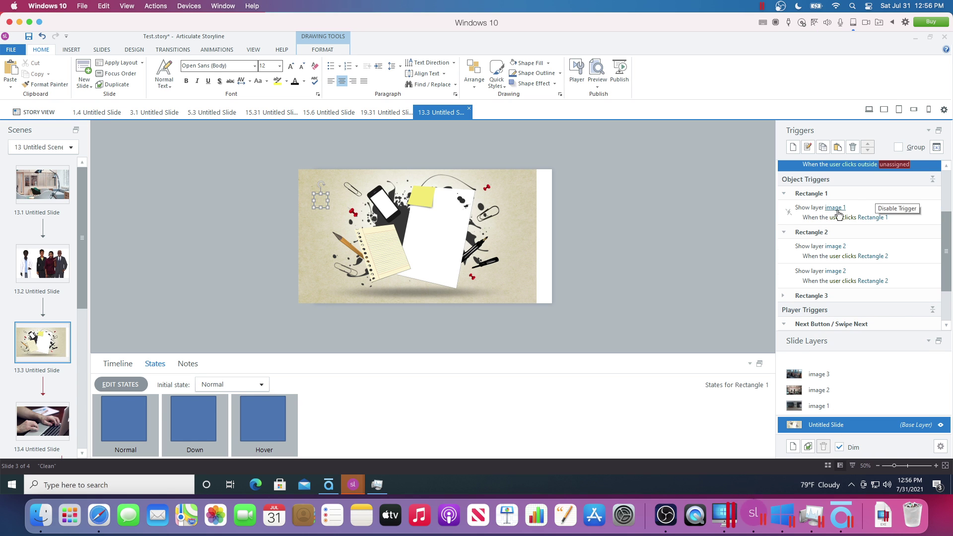